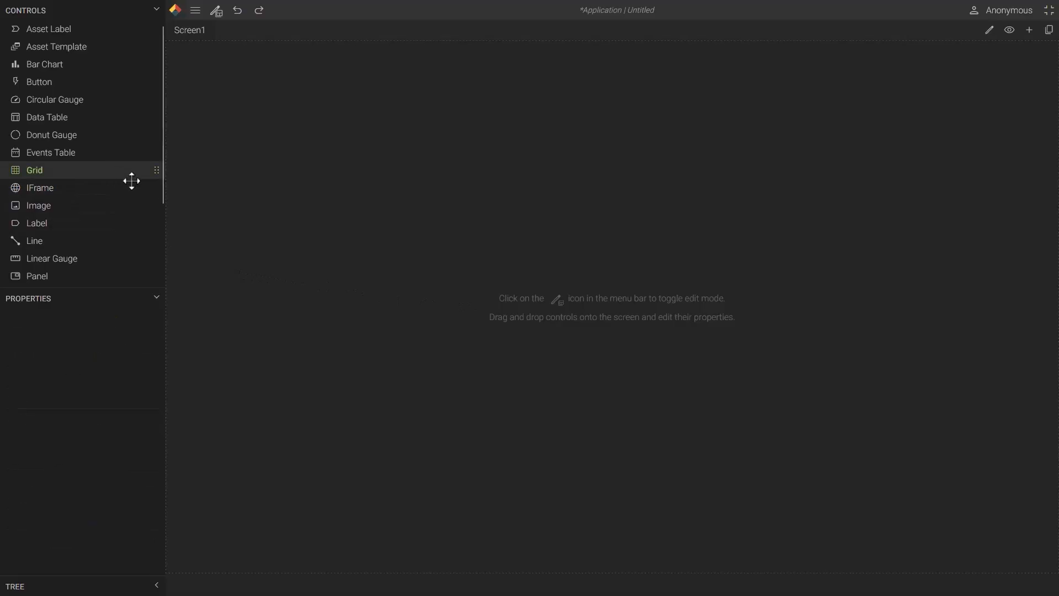
Place a four-column Grid control on the empty screen, sized about 1116 wide by 924 high
drag(130, 175, 303, 130)
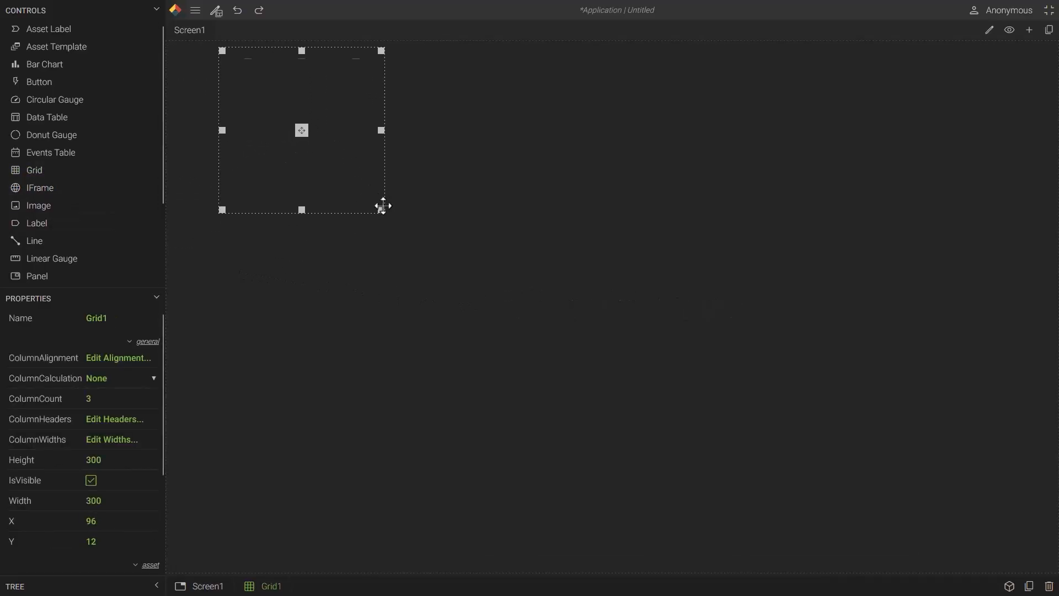
drag(381, 206, 831, 554)
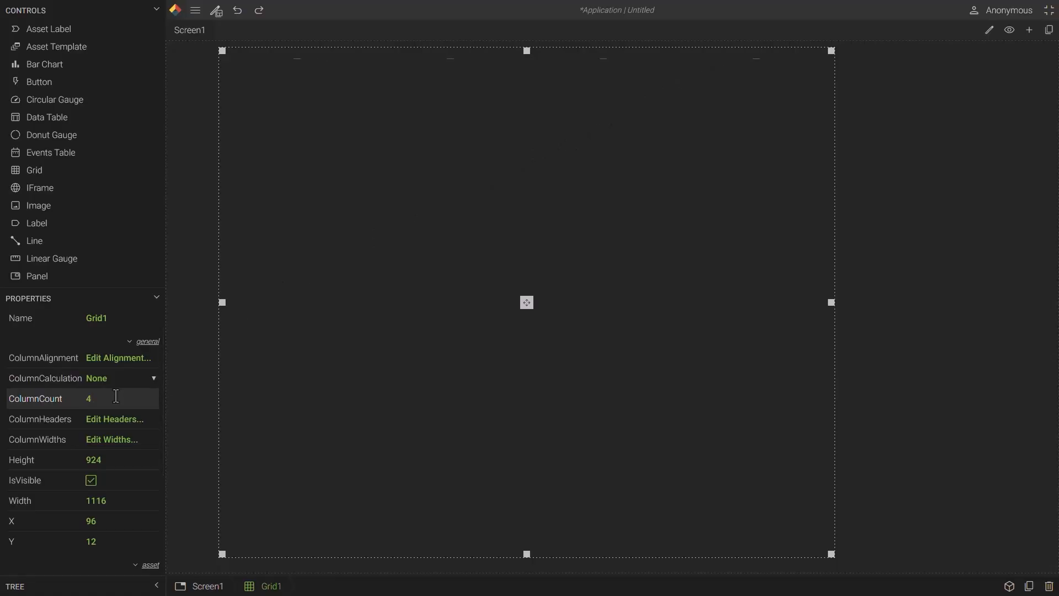
Add a Value Box sourced from Simulated Data.Alpha.Random.Tag0001 to the grid's first cell and duplicate it into the second and third columns
scroll(90, 265, down, 4)
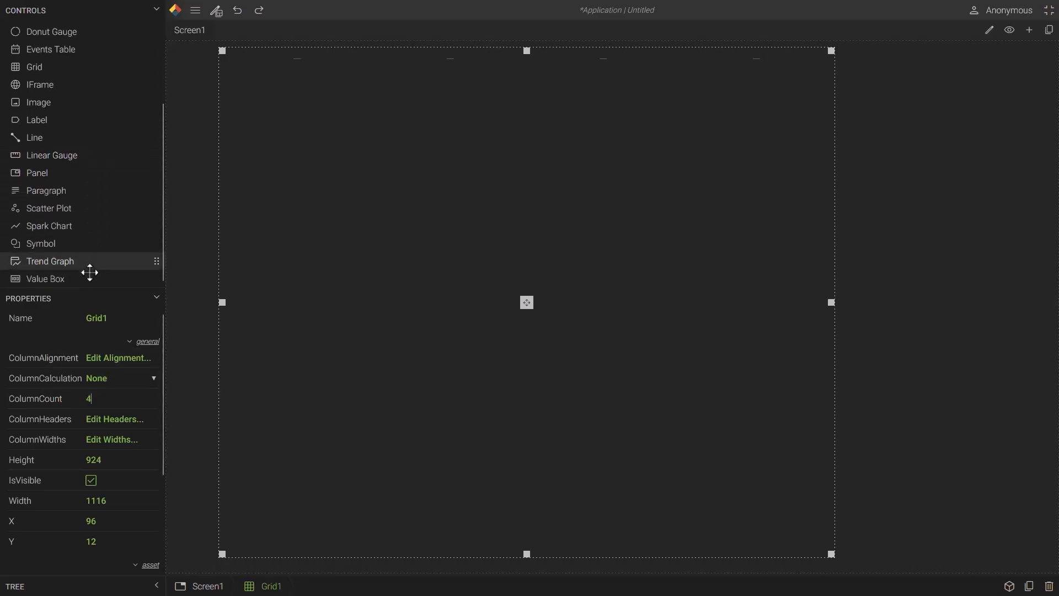
drag(90, 274, 342, 73)
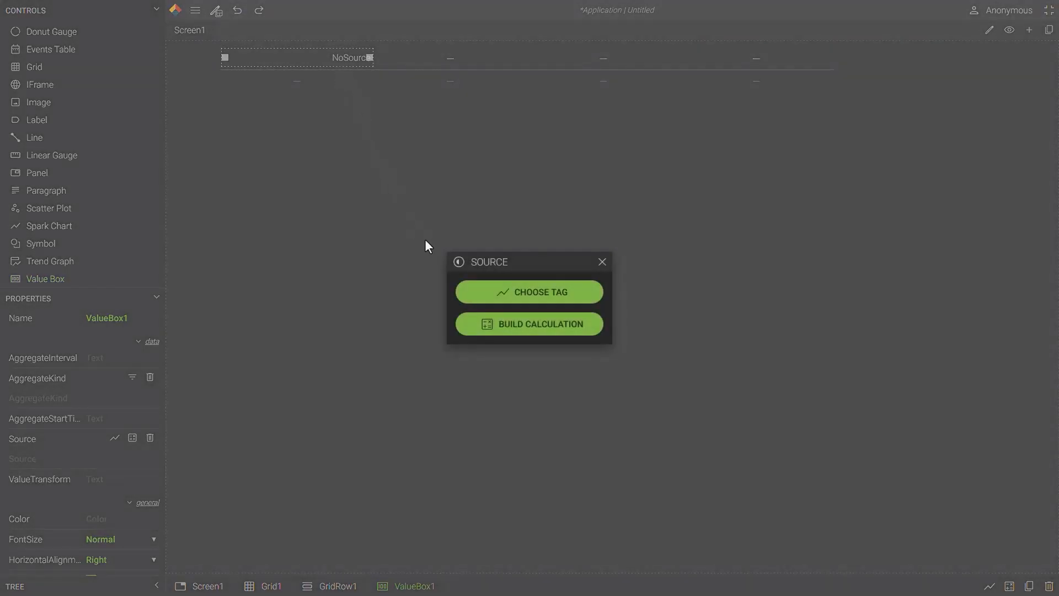
click(479, 302)
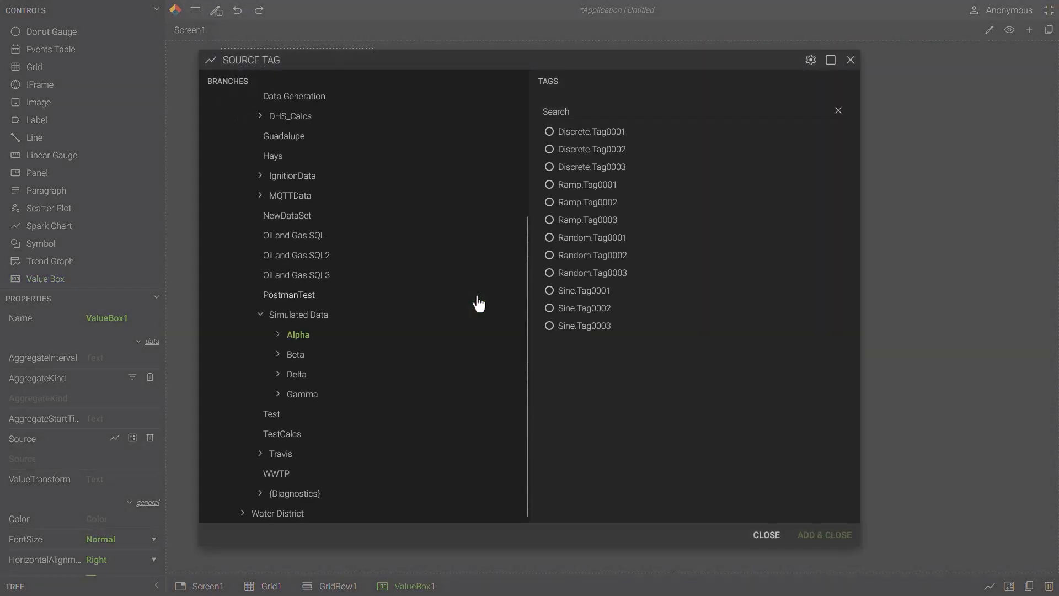
click(580, 238)
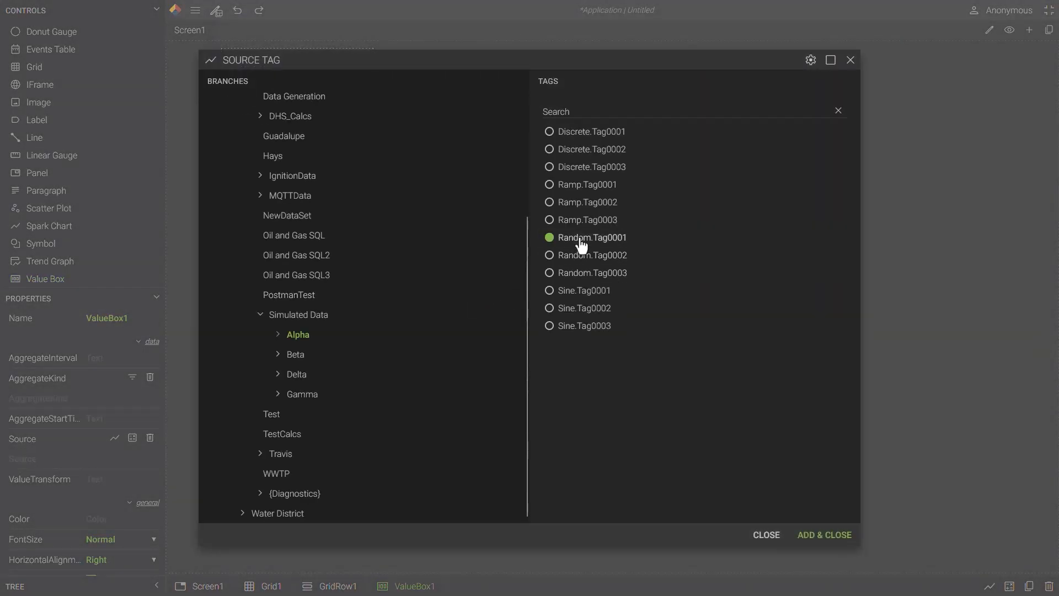
click(817, 540)
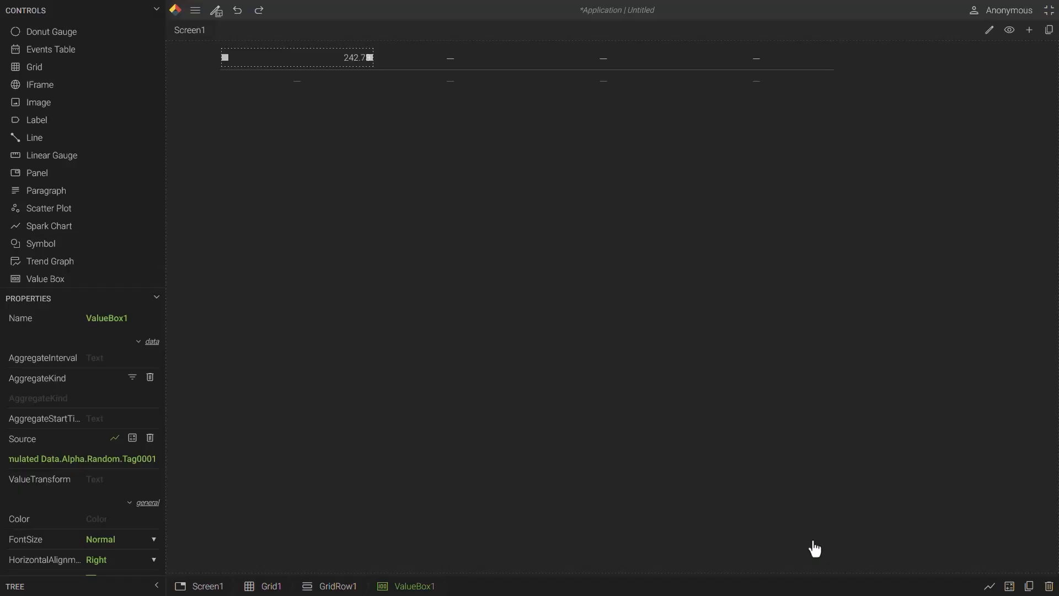
click(1029, 586)
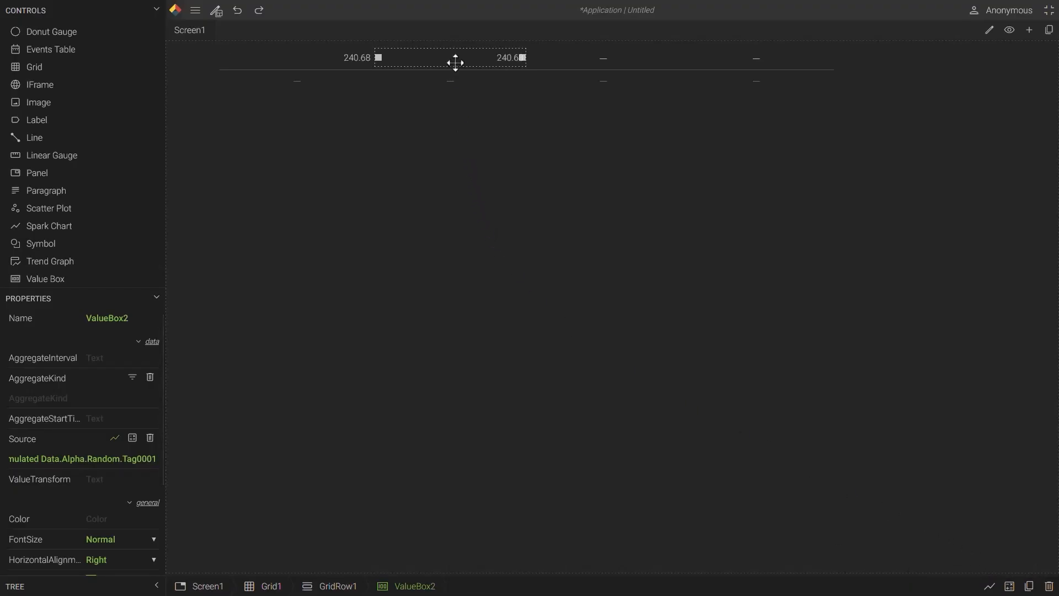
key(ctrl+v)
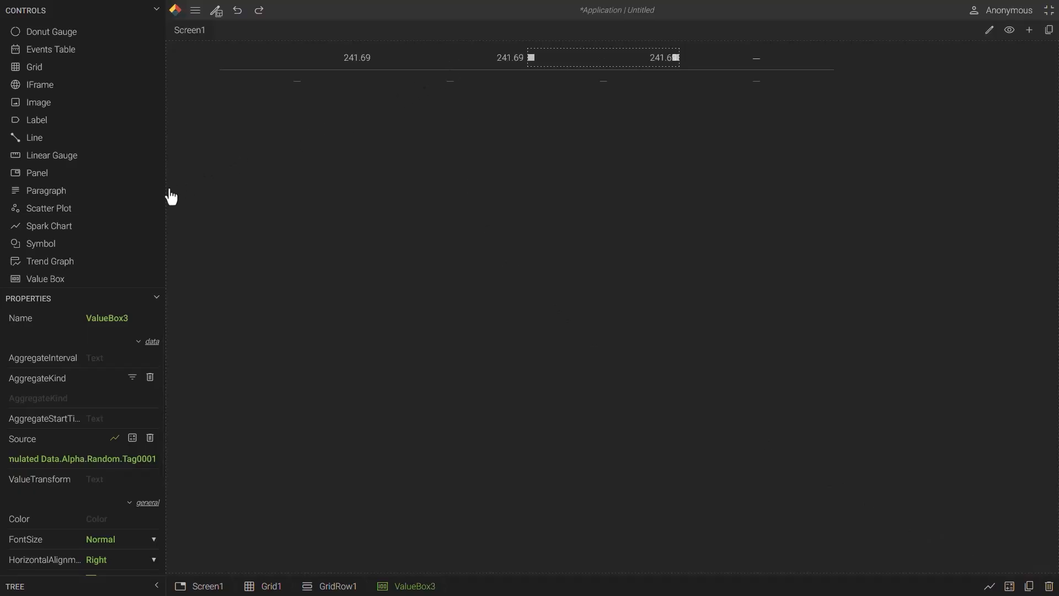
Add a Spark Chart to the first row's fourth cell with Random.Tag0001 as its source tag
drag(113, 224, 764, 73)
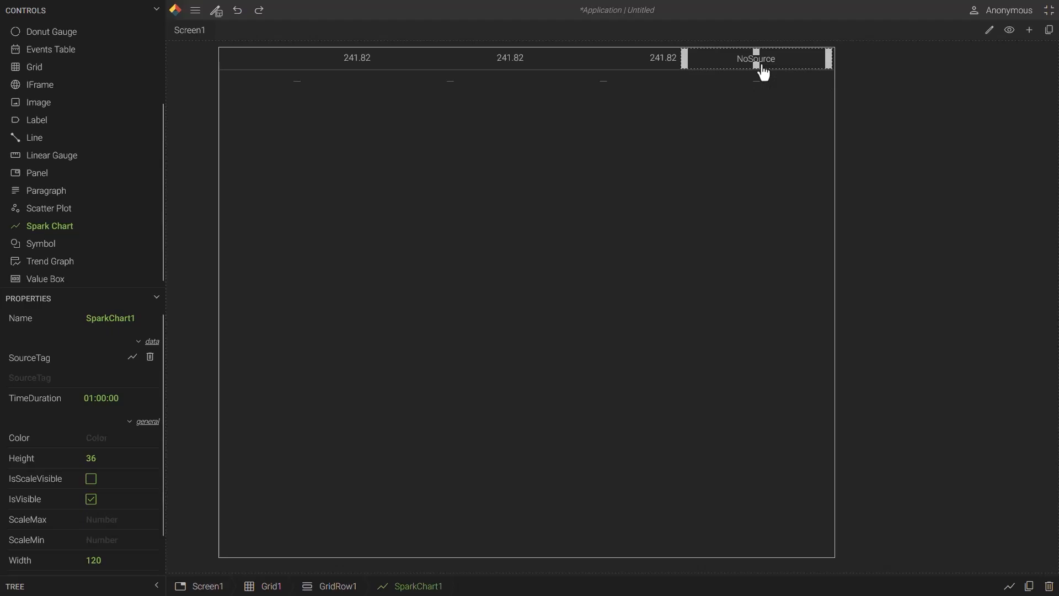
click(609, 237)
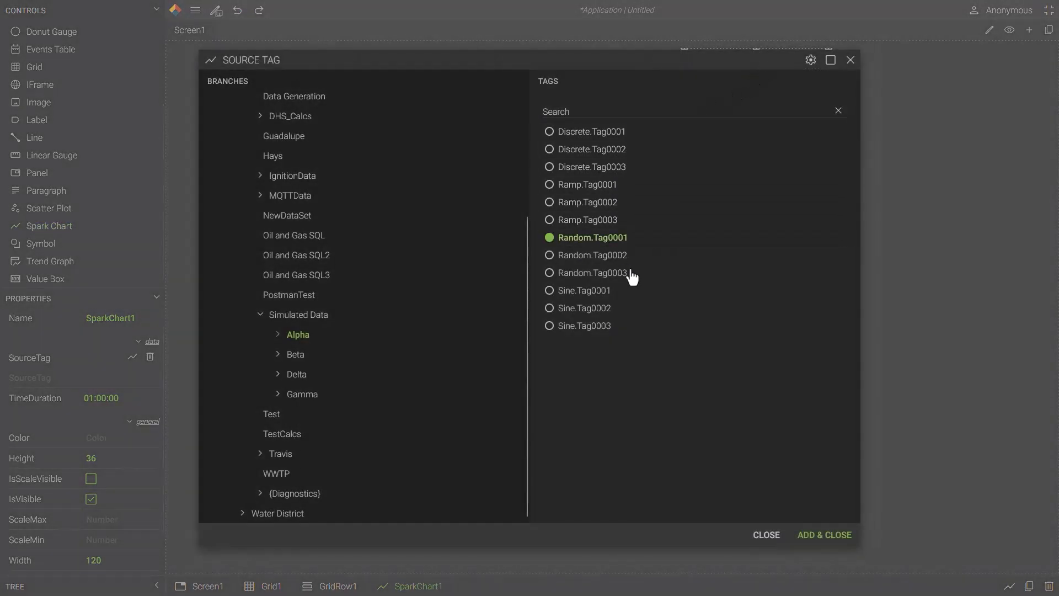
click(808, 534)
Fill the second row's first three cells with Value Boxes sourced from the Alpha tag Ramp.Tag0001
drag(127, 279, 308, 93)
click(503, 293)
click(577, 204)
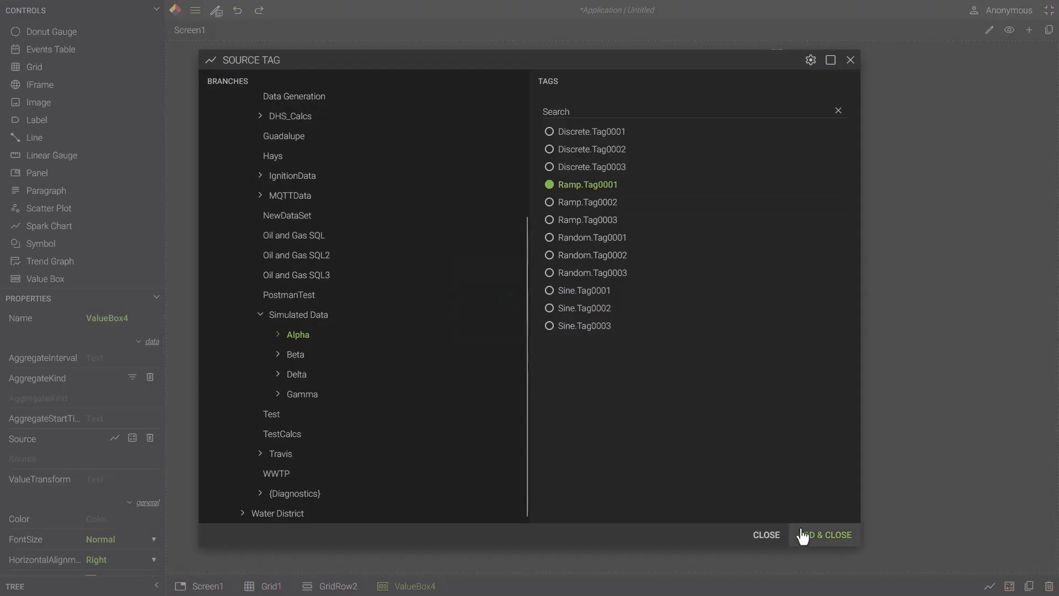
click(804, 535)
Add a Spark Chart to the second row's fourth cell with Ramp.Tag0001 as its source tag
drag(132, 227, 748, 124)
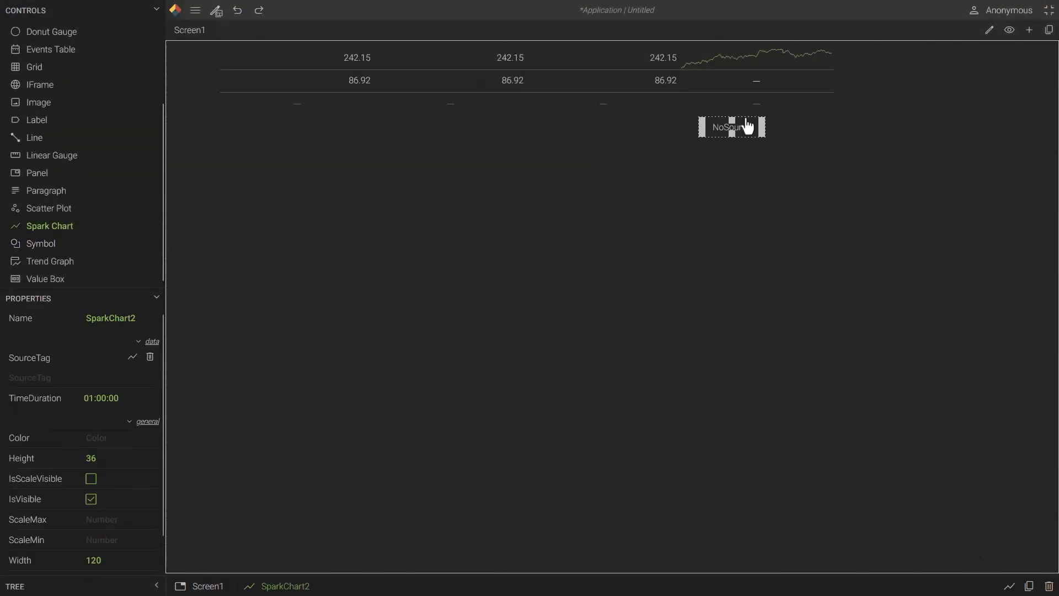
click(602, 185)
click(821, 535)
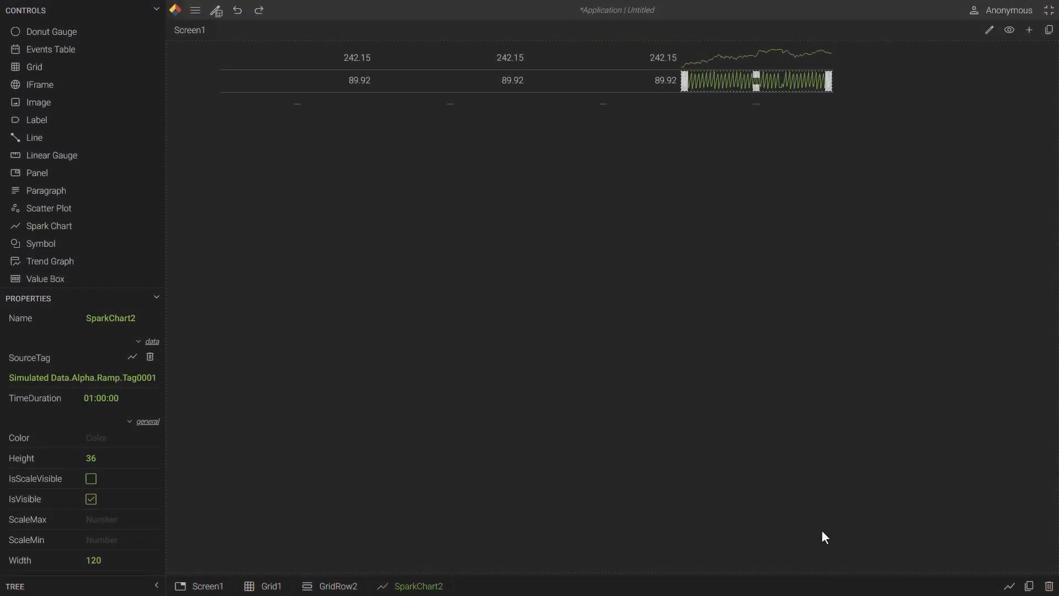
Set the grid's first three column headers to Current, Last 24 and Weekly, leaving the fourth blank
click(156, 9)
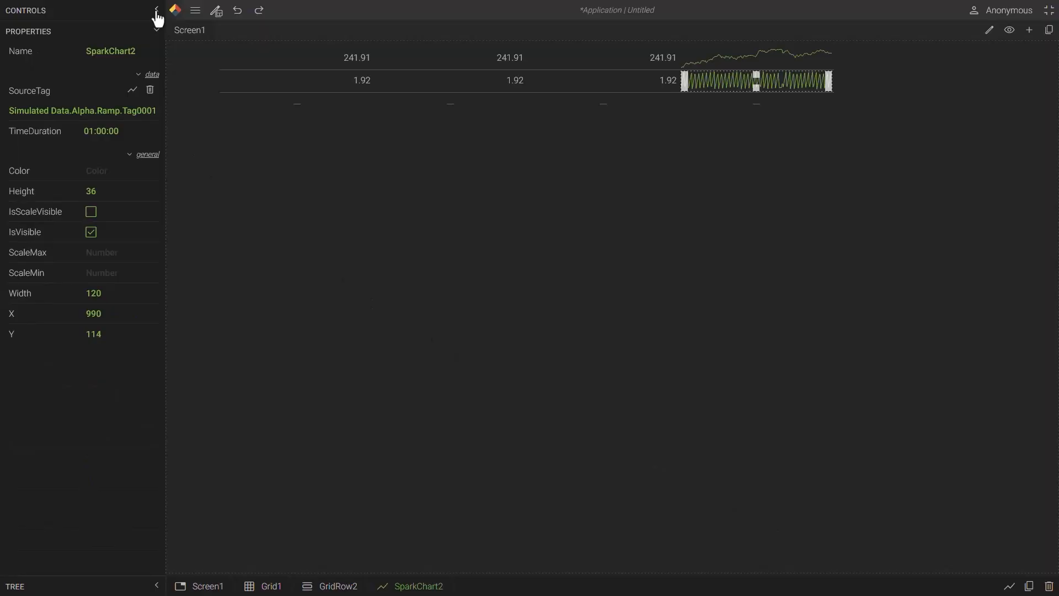
click(314, 171)
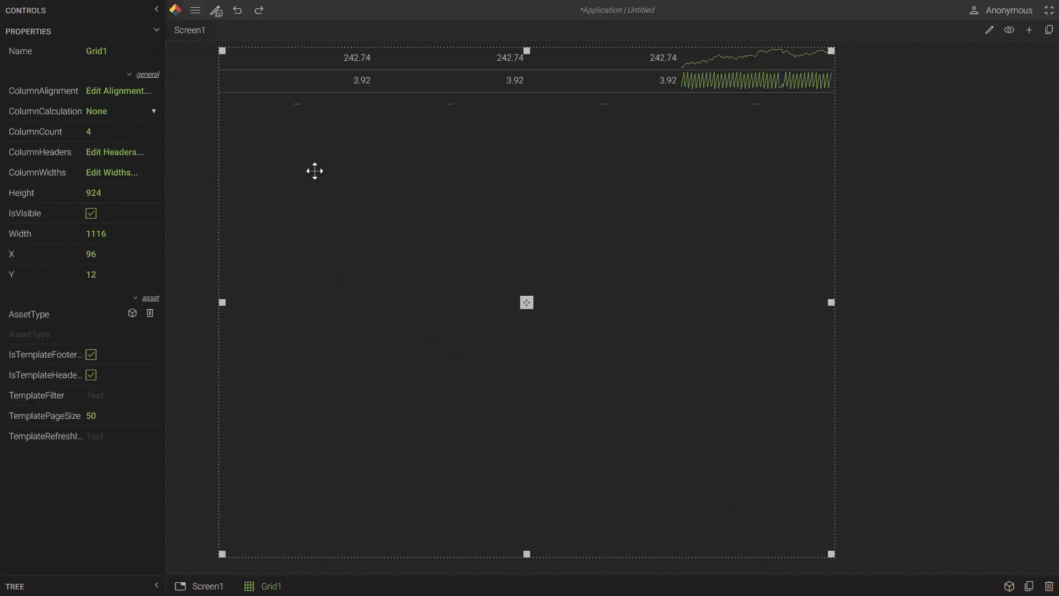
click(125, 153)
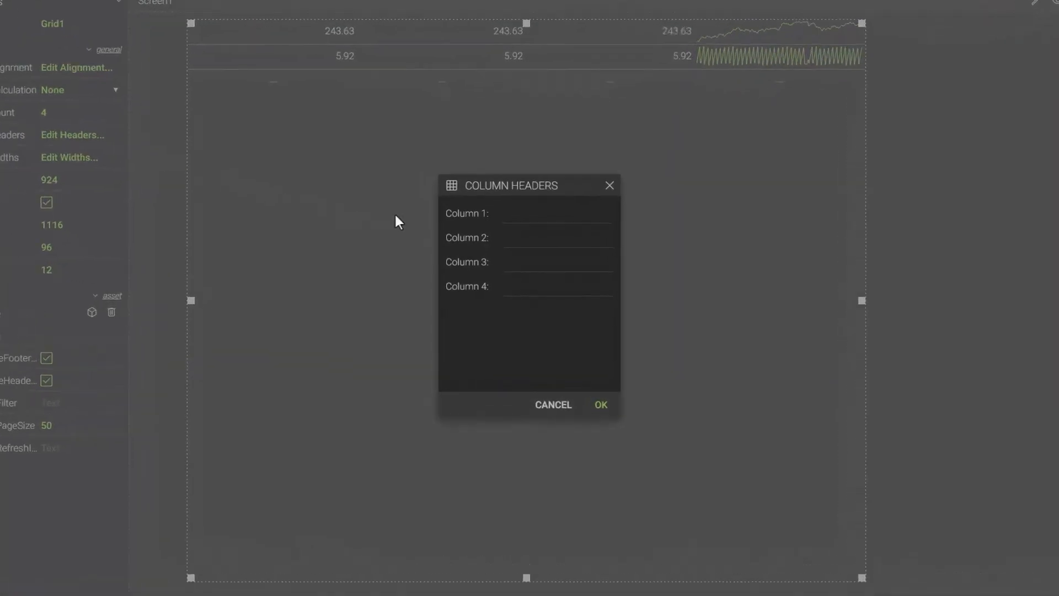
click(513, 188)
text(Current)
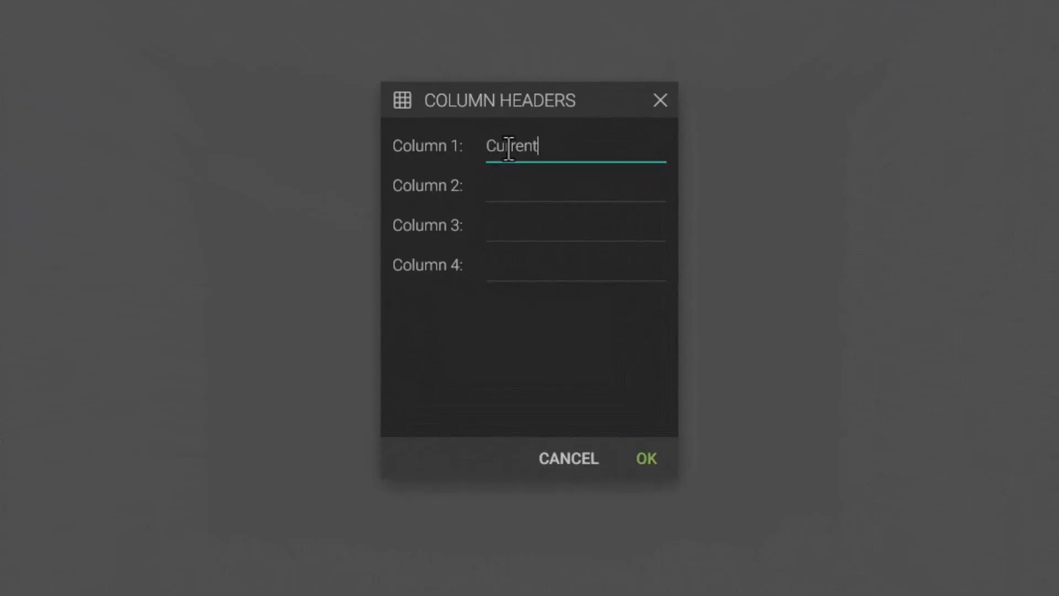
key(Tab)
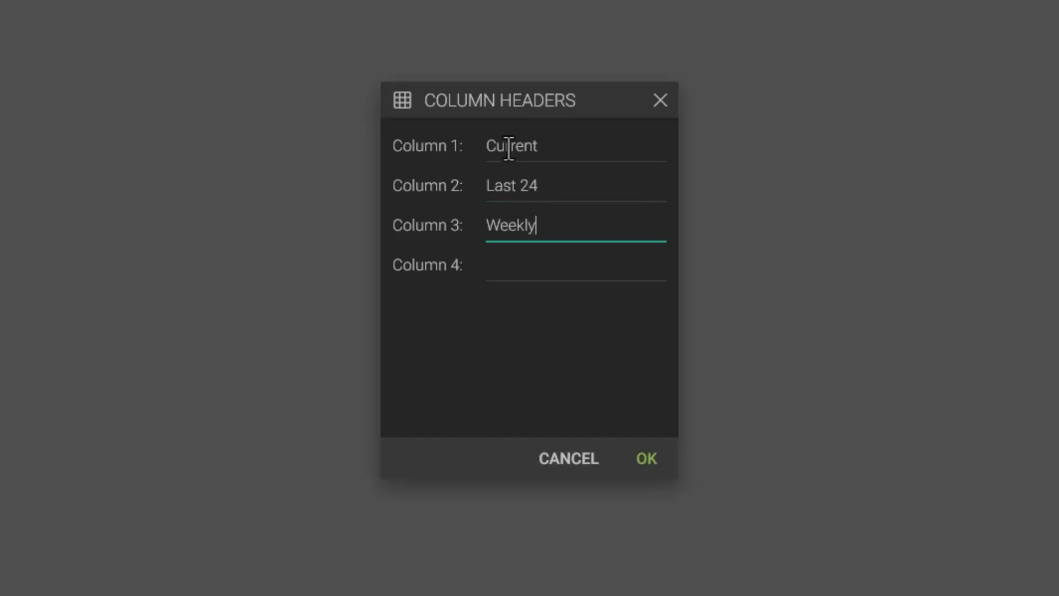
click(646, 458)
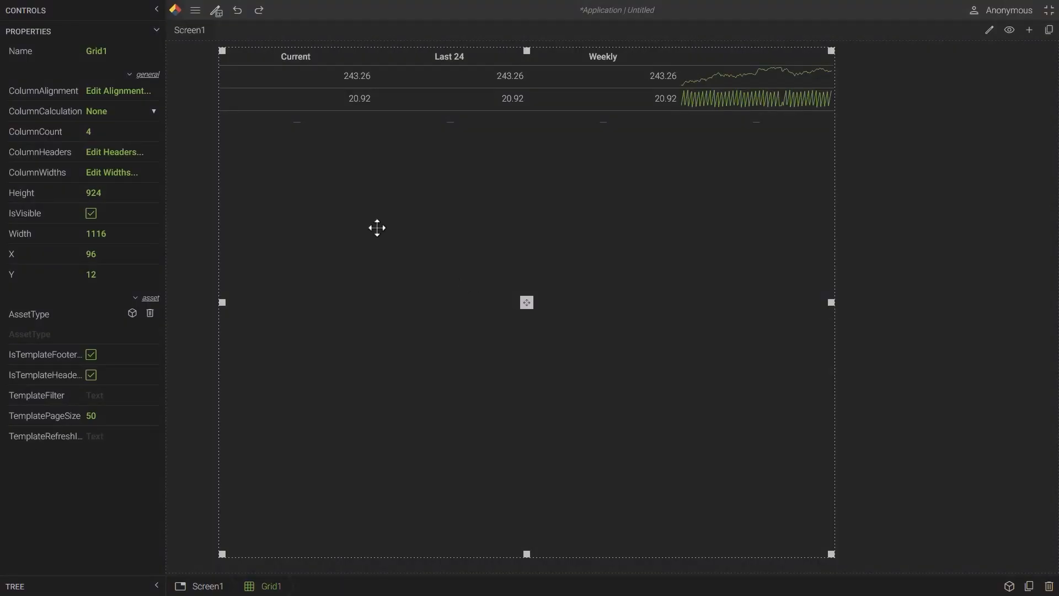
Change the alignment of the grid's columns 1, 2 and 3 to Right
click(131, 94)
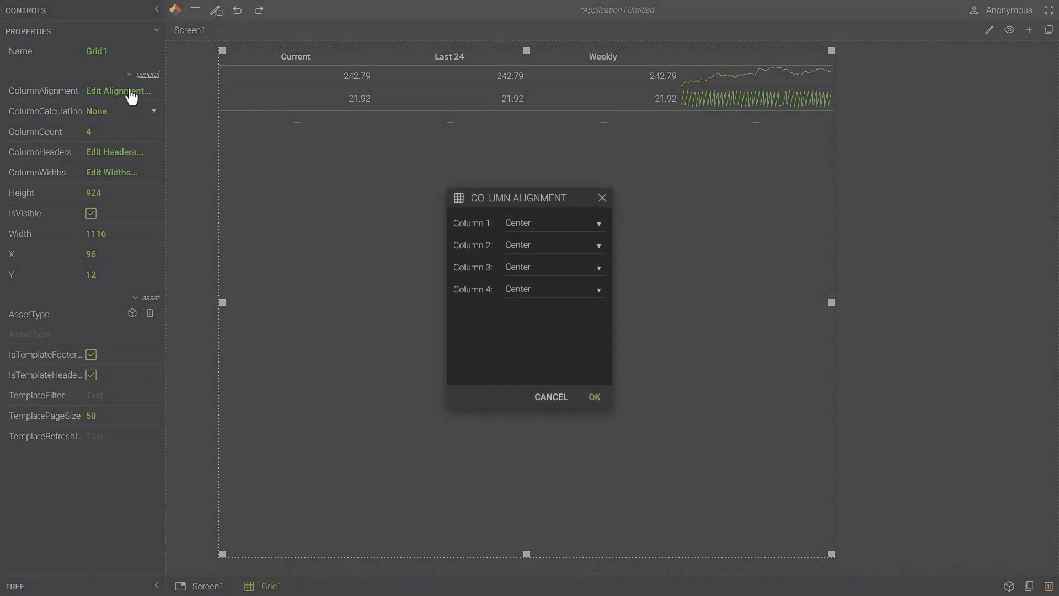
click(543, 200)
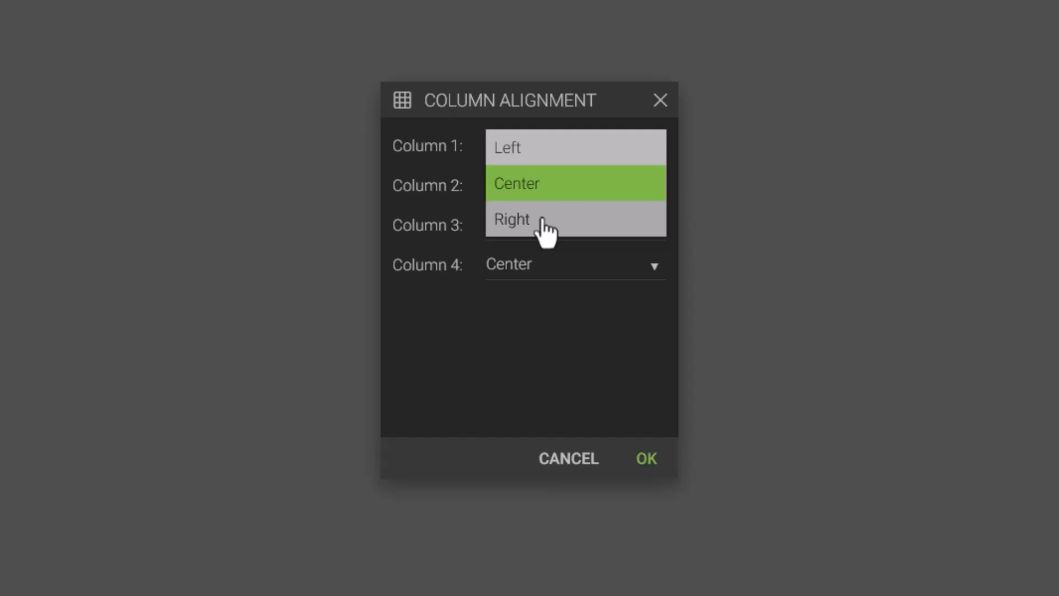
click(543, 219)
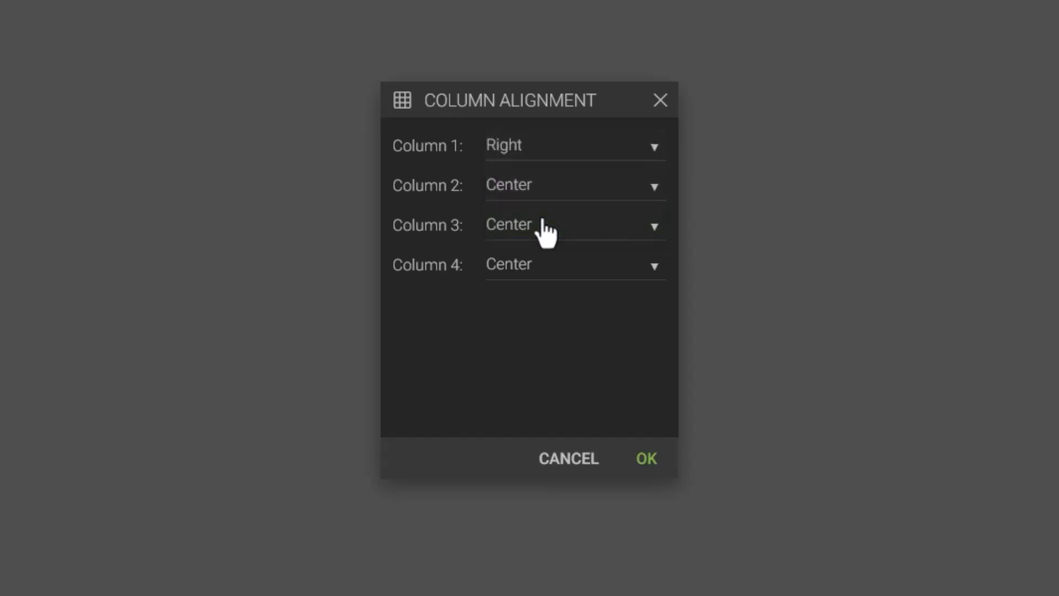
click(544, 190)
click(547, 255)
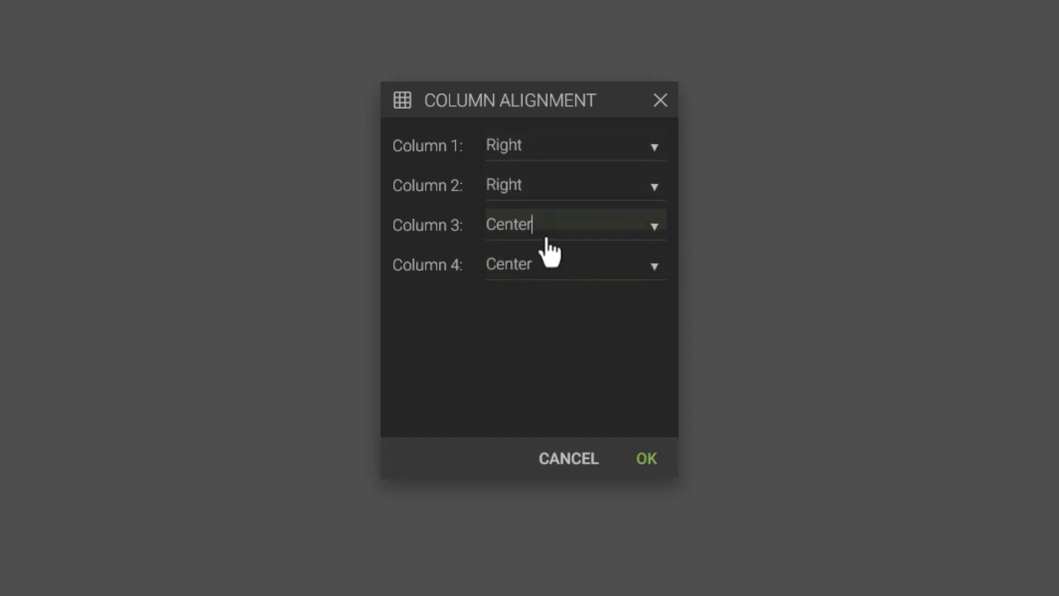
click(546, 226)
click(553, 293)
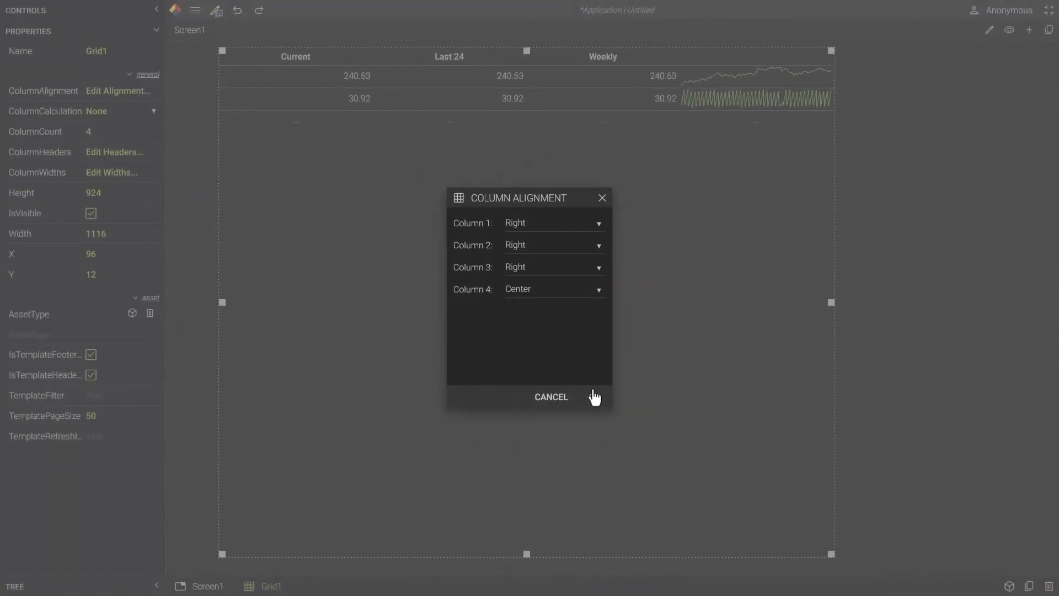
click(598, 402)
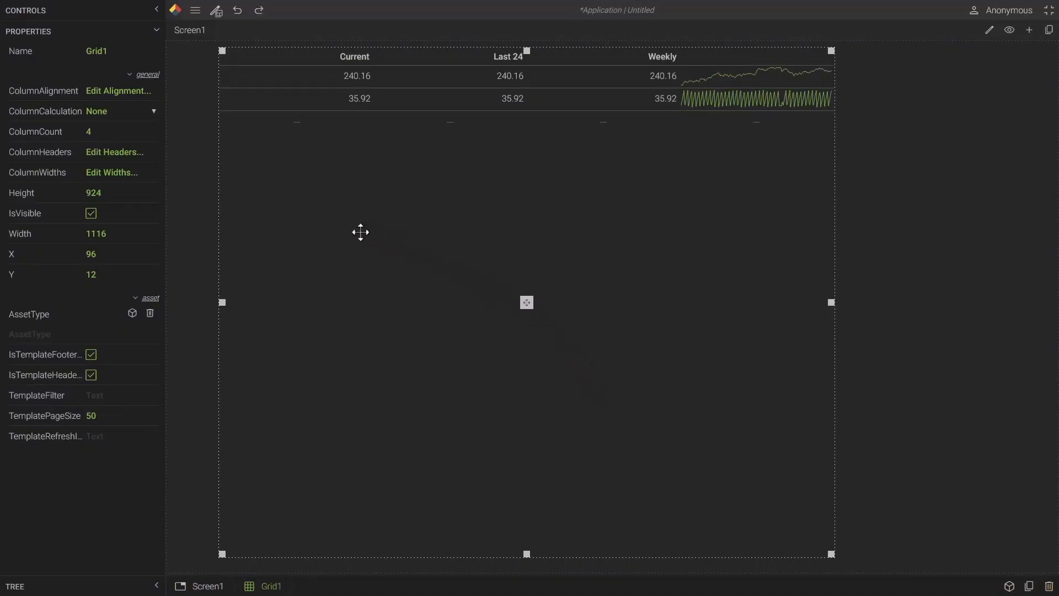
Set the grid's fourth column width to 40% and its column calculation to Sum
click(133, 180)
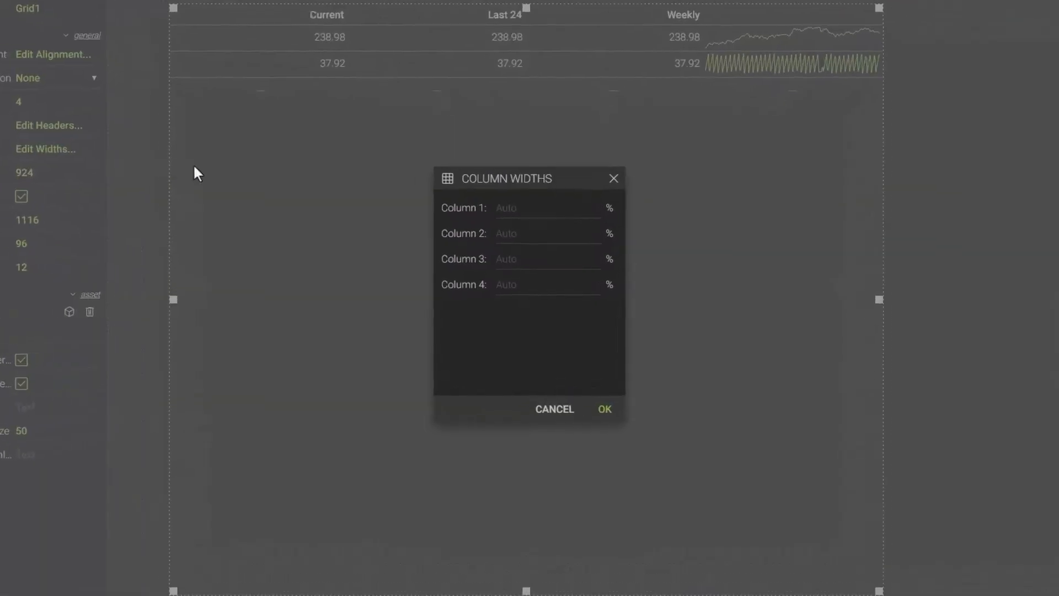
click(520, 284)
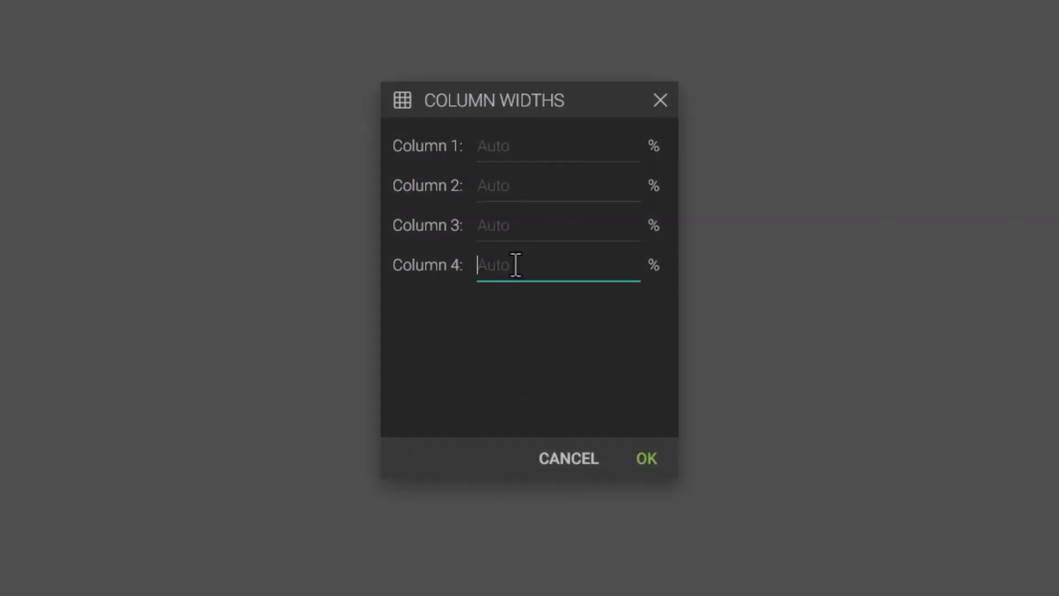
text(40)
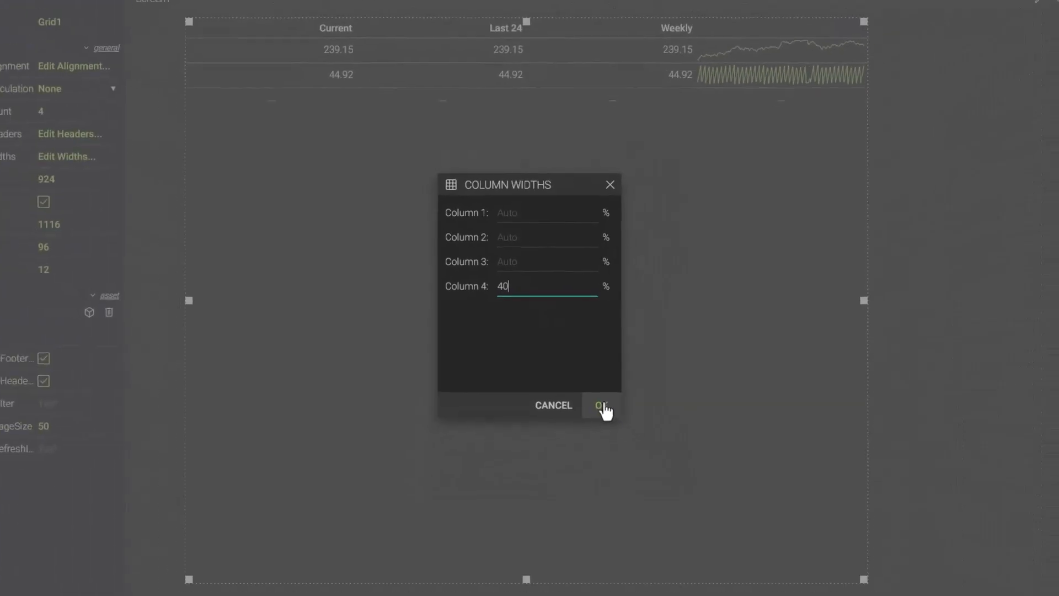
click(601, 405)
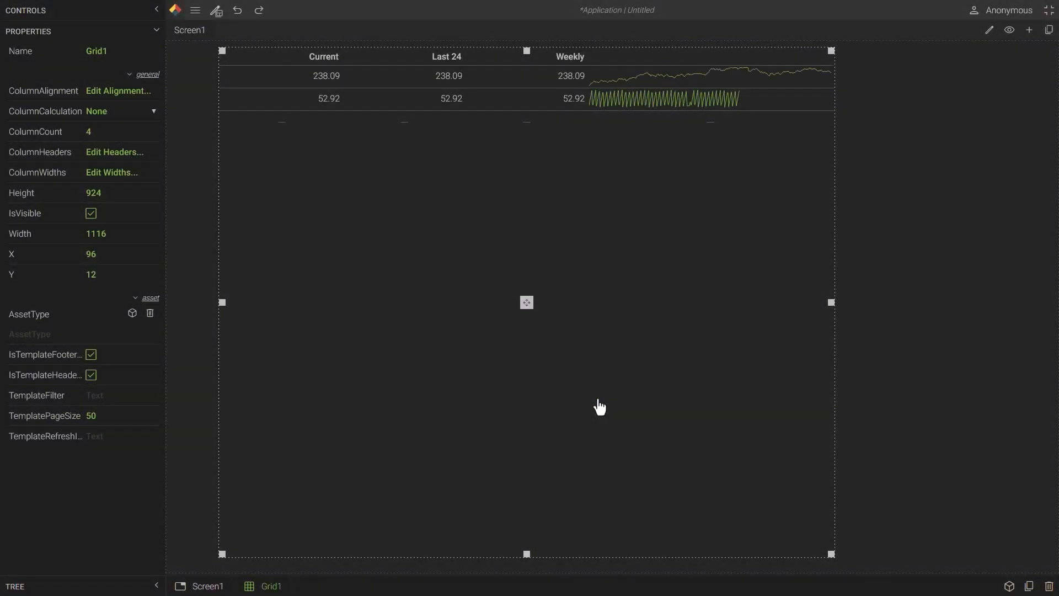
click(154, 116)
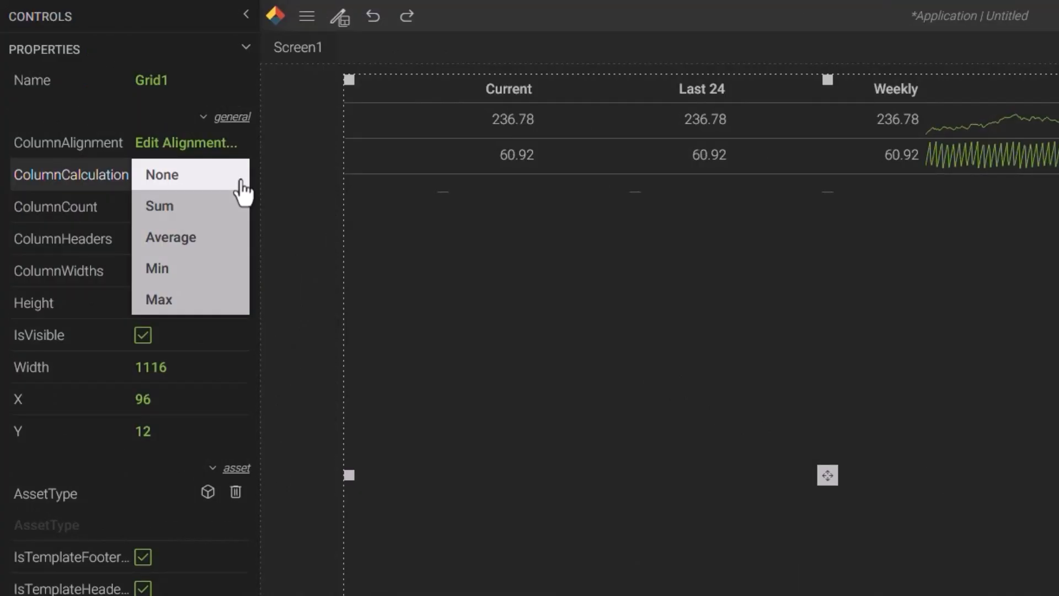
click(182, 210)
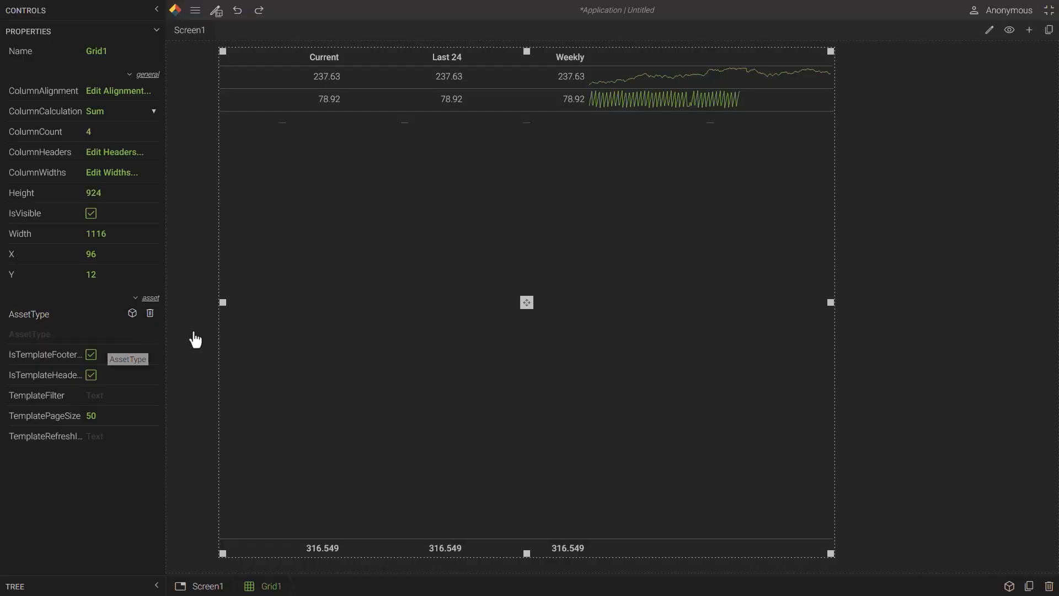
Delete the grid with all its controls and place a new Grid about 1206 wide by 912 high
key(Delete)
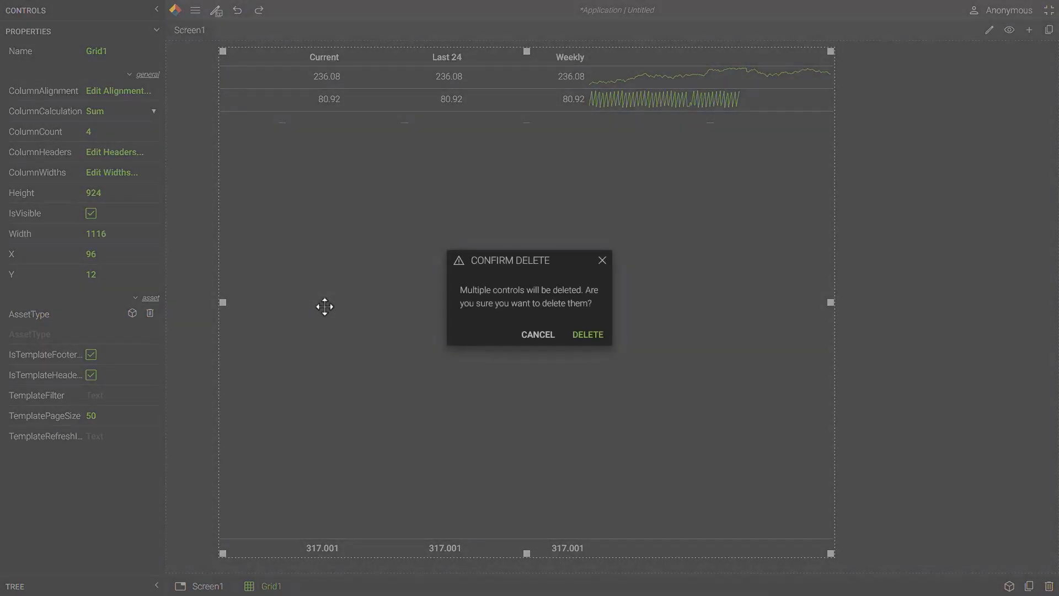
key(Return)
click(156, 10)
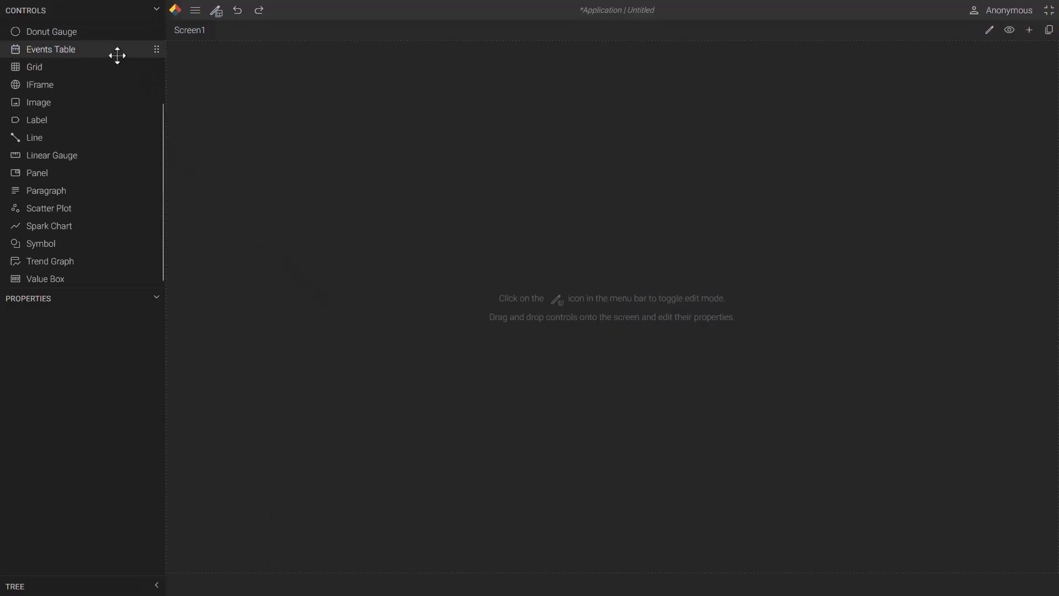
drag(104, 67, 296, 140)
drag(375, 219, 874, 557)
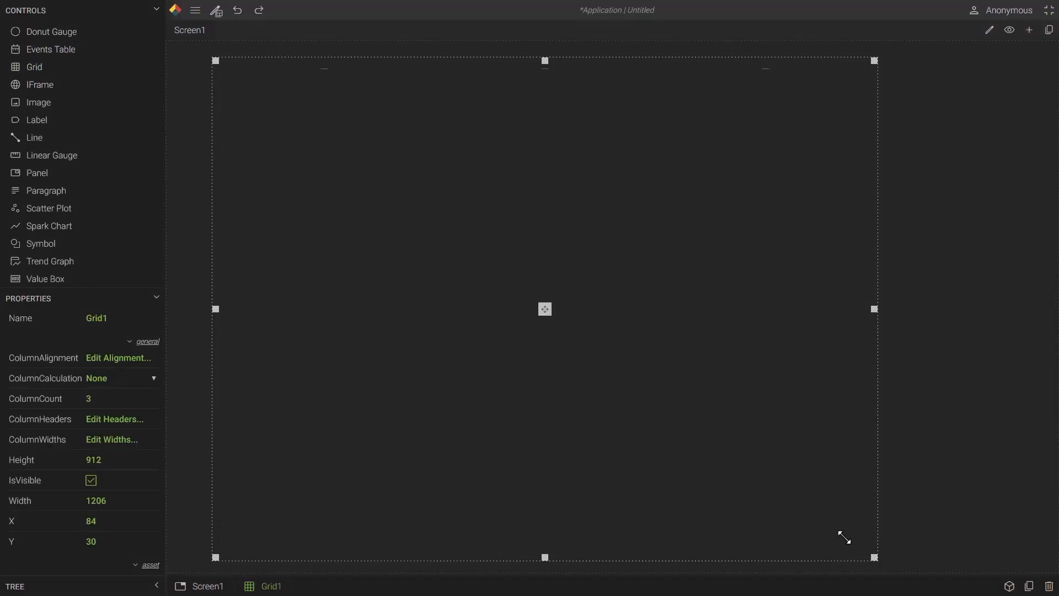
Configure the new grid's asset type as Pump from the Water District view
click(155, 11)
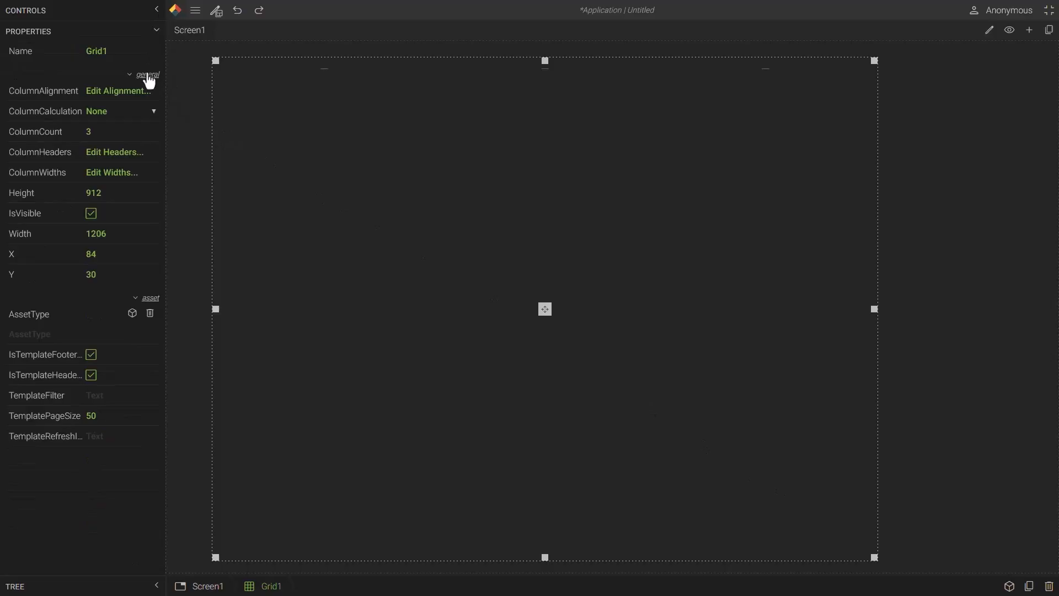
click(133, 313)
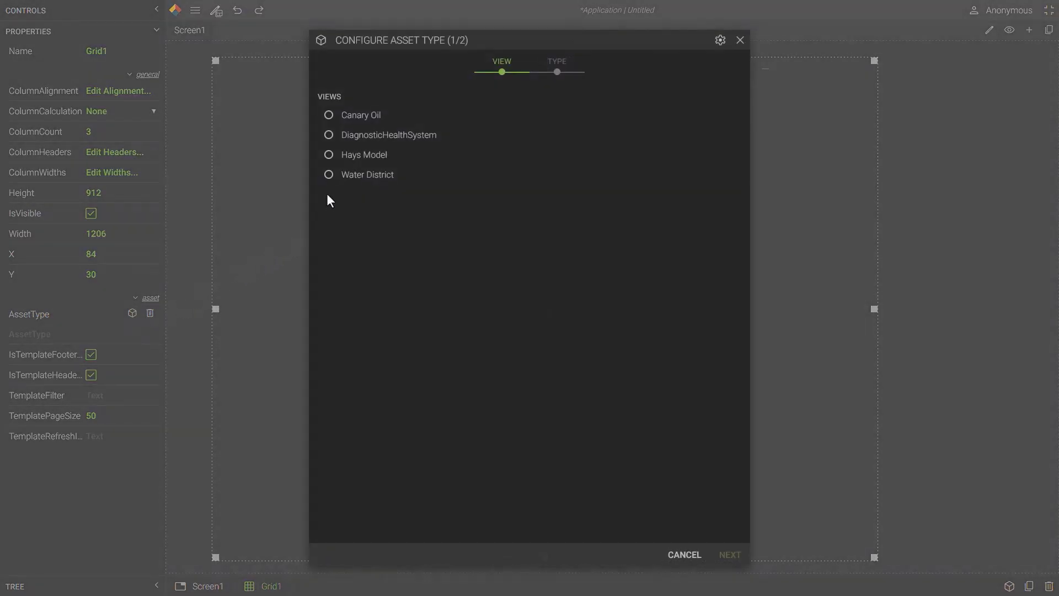
click(329, 176)
click(729, 554)
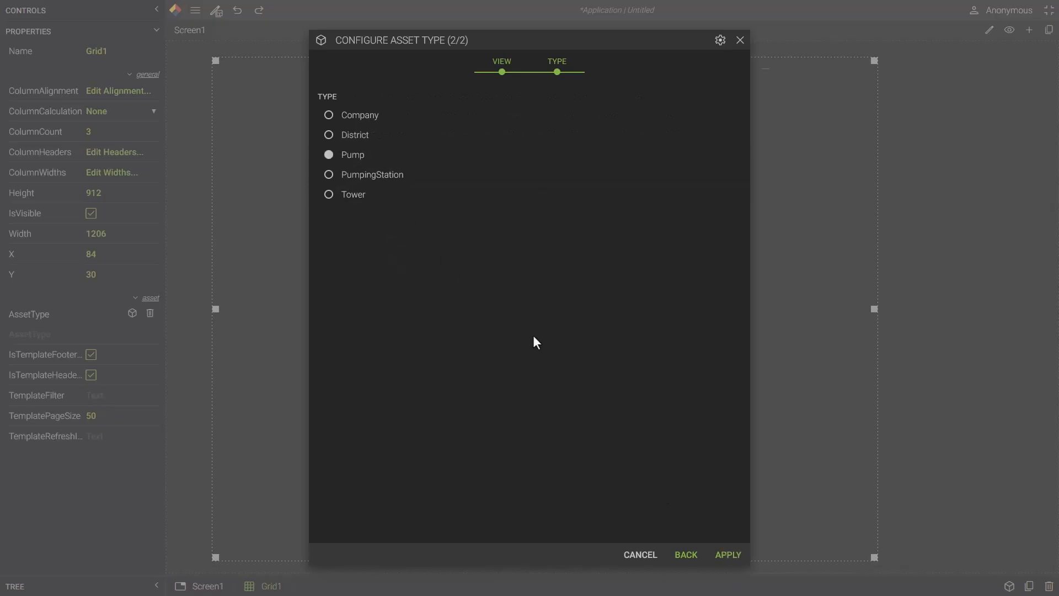
click(724, 556)
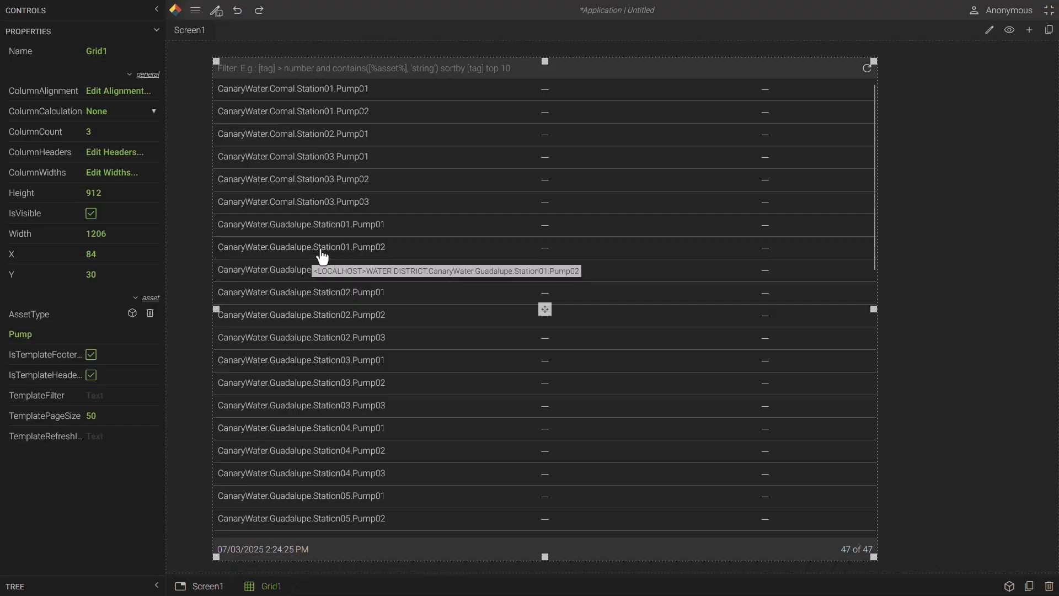
Add a Value Box to the grid's second column with the Flow tag as its source
click(156, 10)
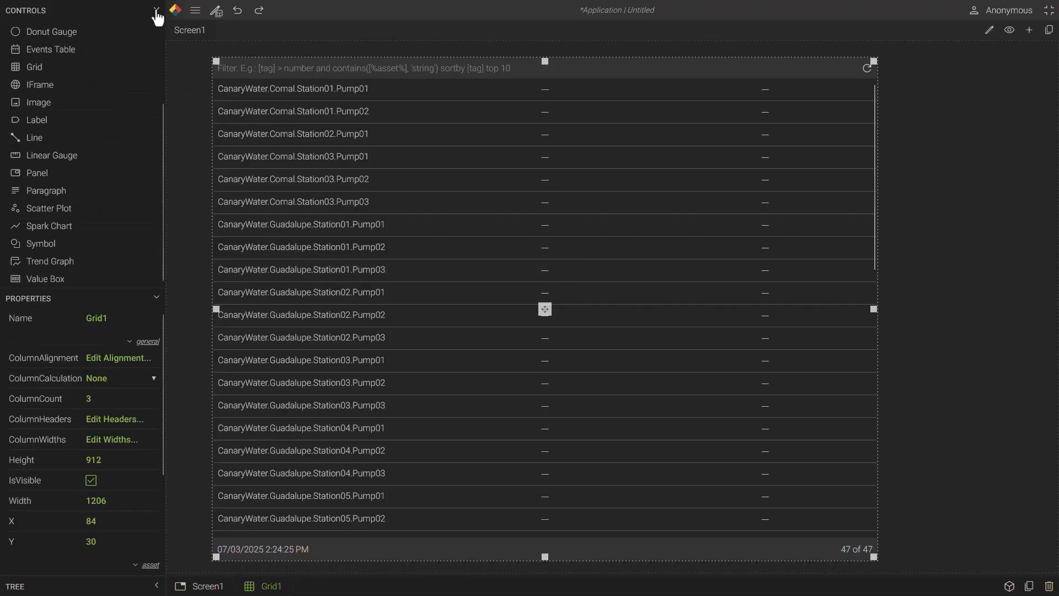
drag(107, 275, 557, 267)
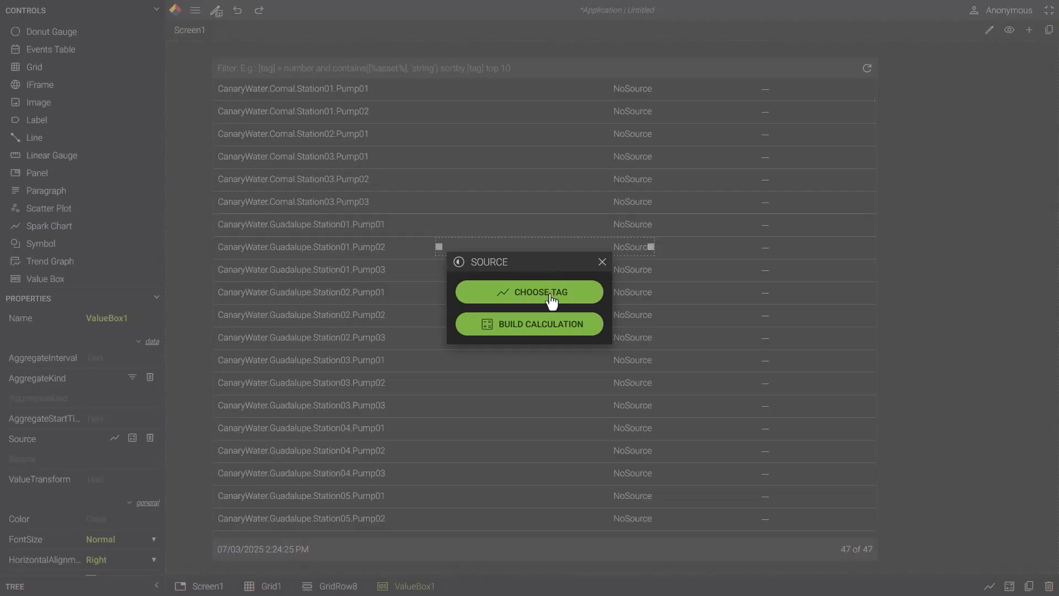
click(551, 301)
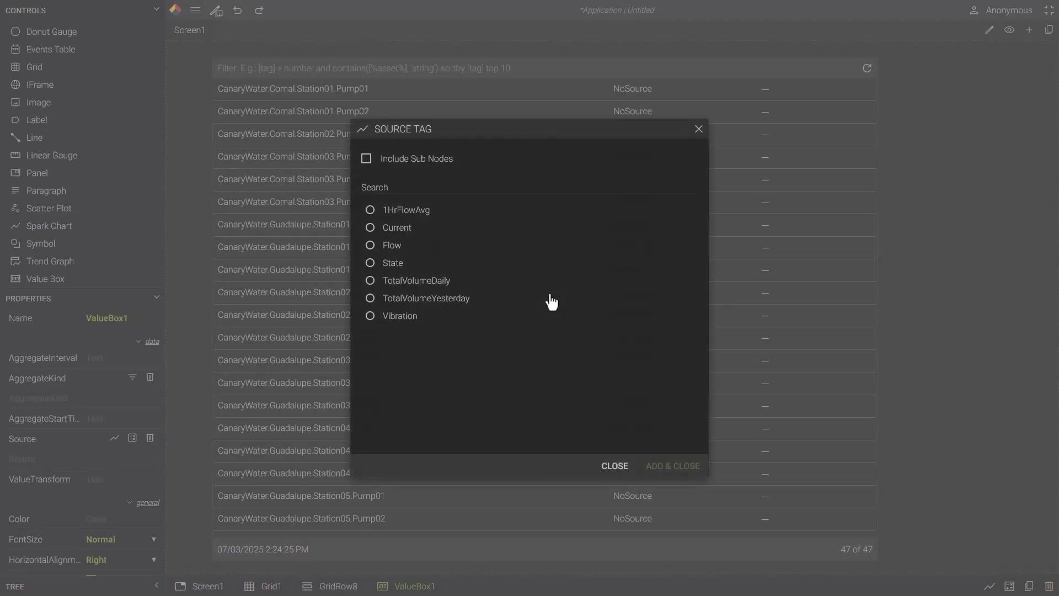
click(436, 247)
click(671, 468)
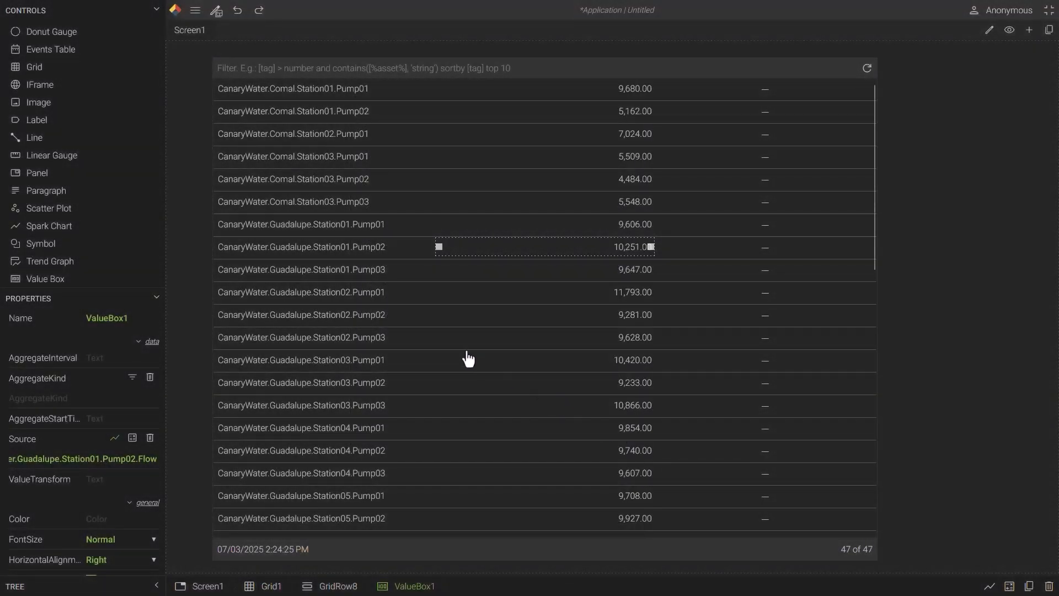
Add a Value Box to the grid's third column with the Vibration tag as its source
drag(87, 276, 752, 265)
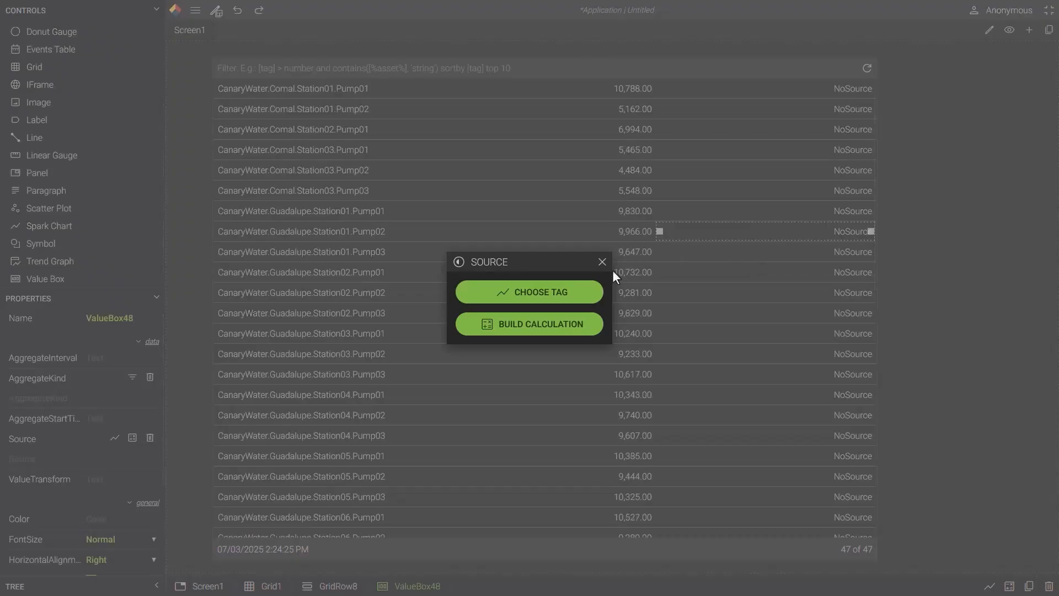
click(528, 298)
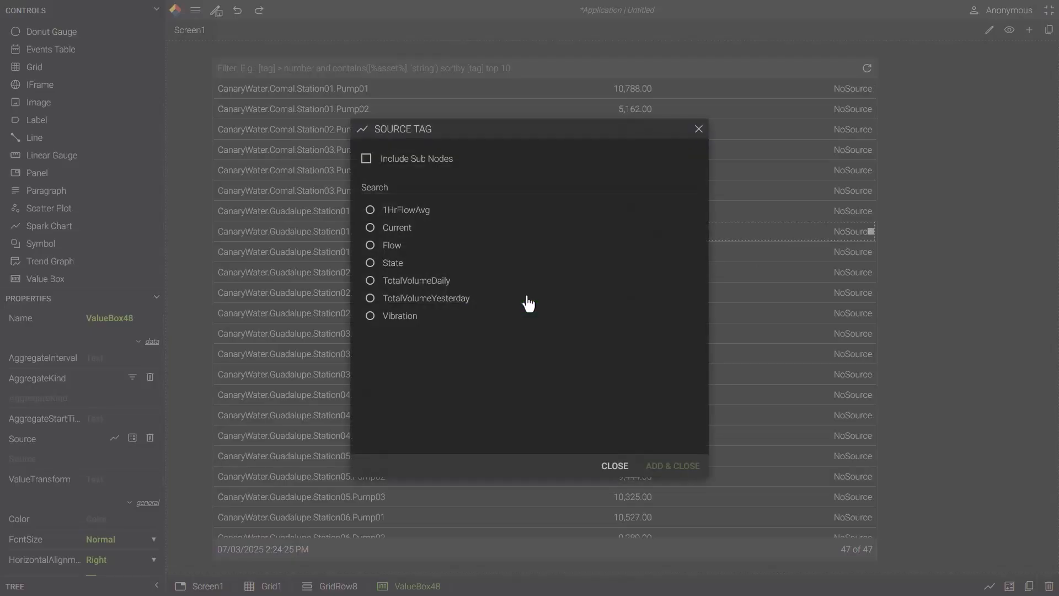
click(459, 320)
click(667, 470)
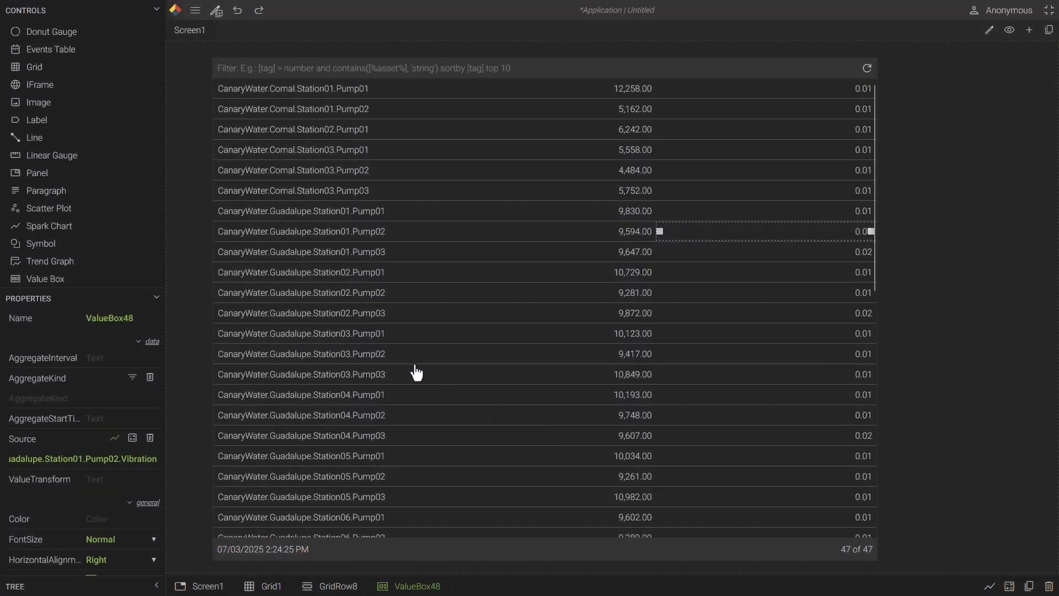
Filter the grid with "sortby [Flow]", then extend the expression to "sortby [Flow] desc"
click(156, 10)
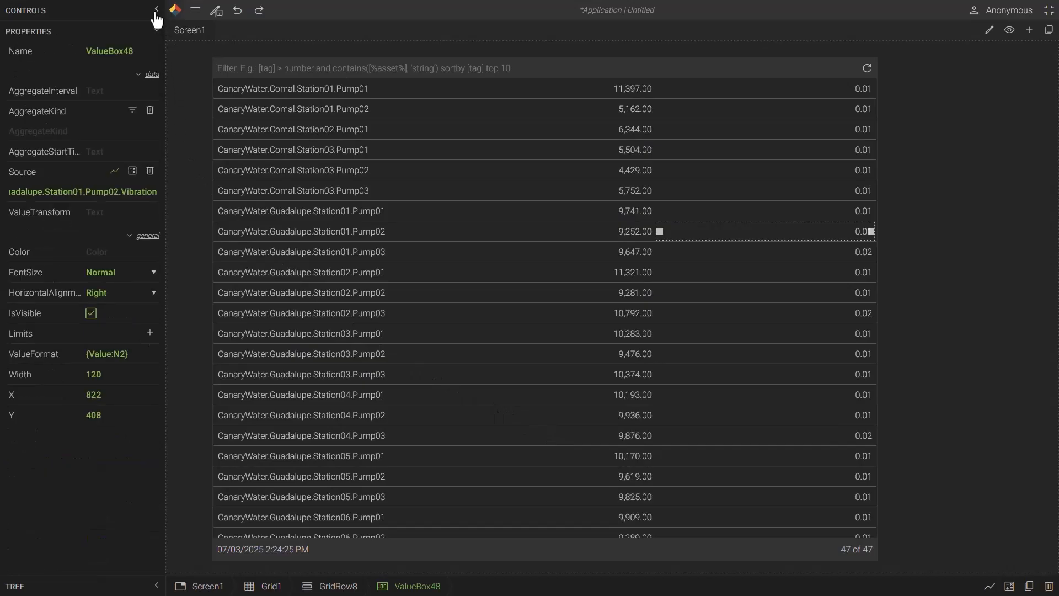
click(363, 70)
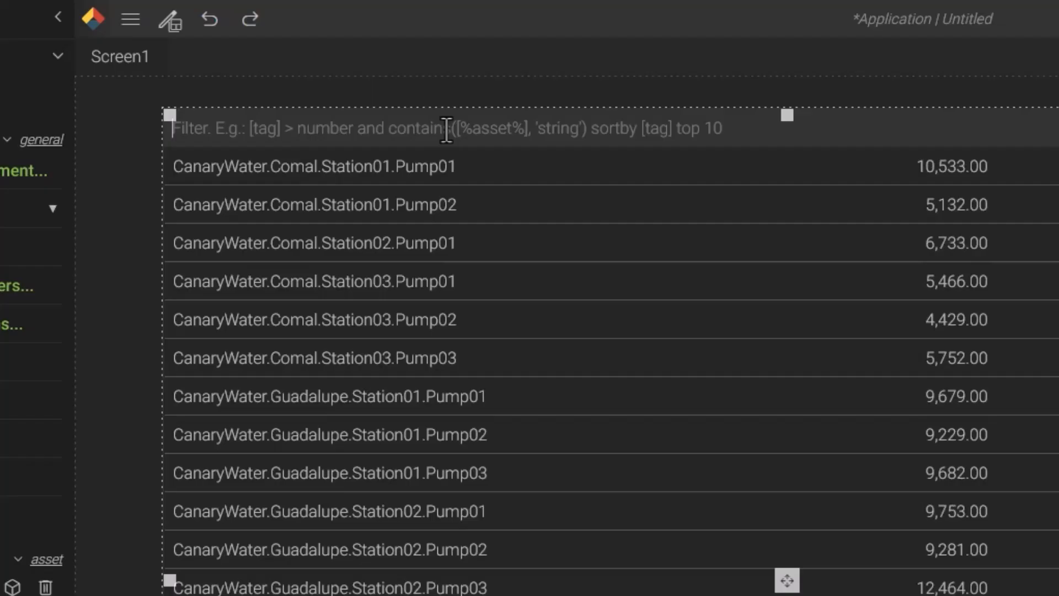
text(sortby )
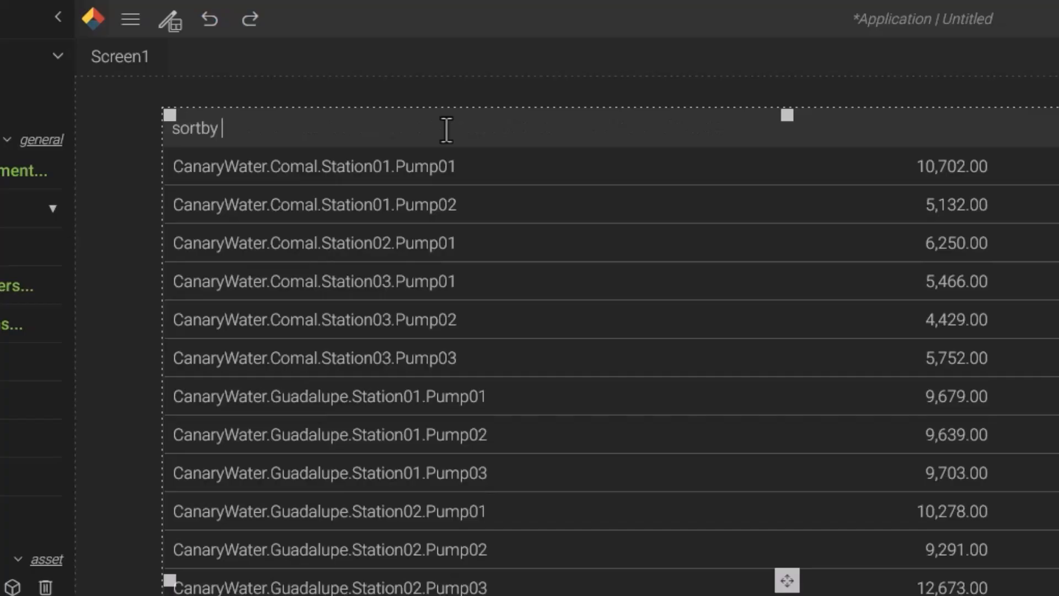
text([Flow])
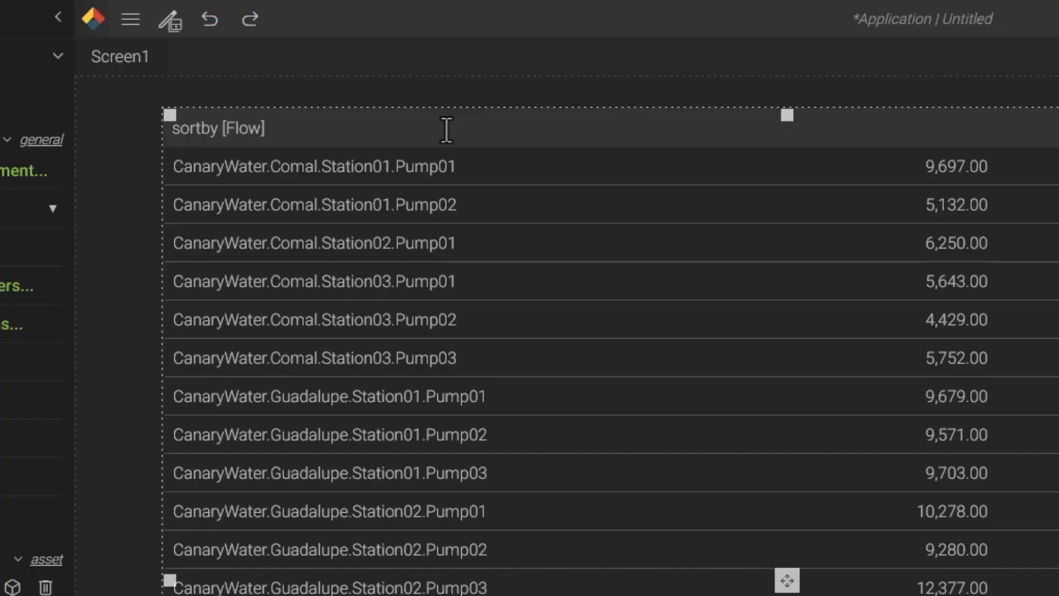
key(Return)
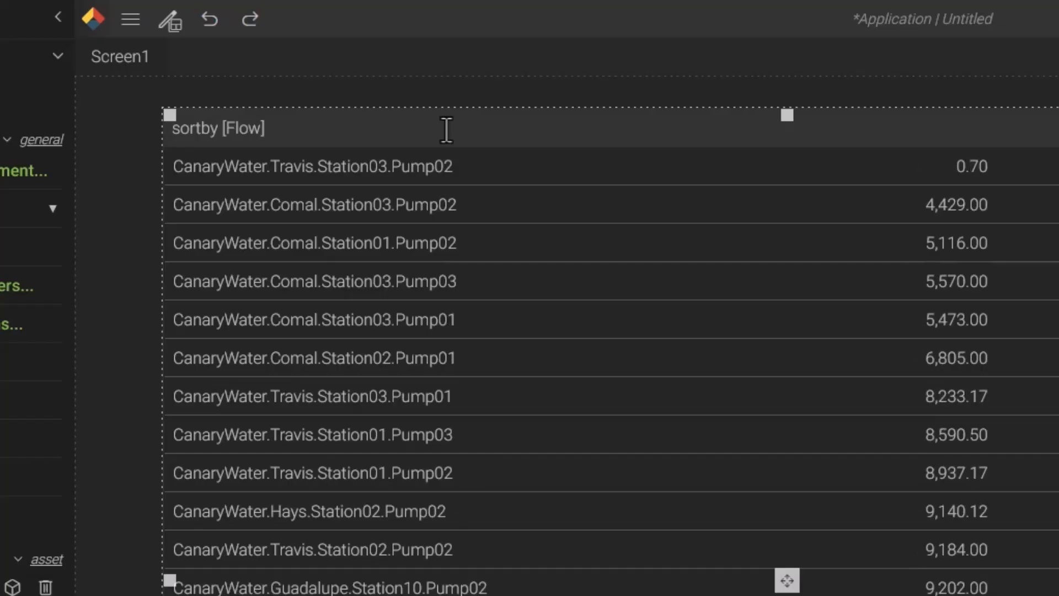
text(desc)
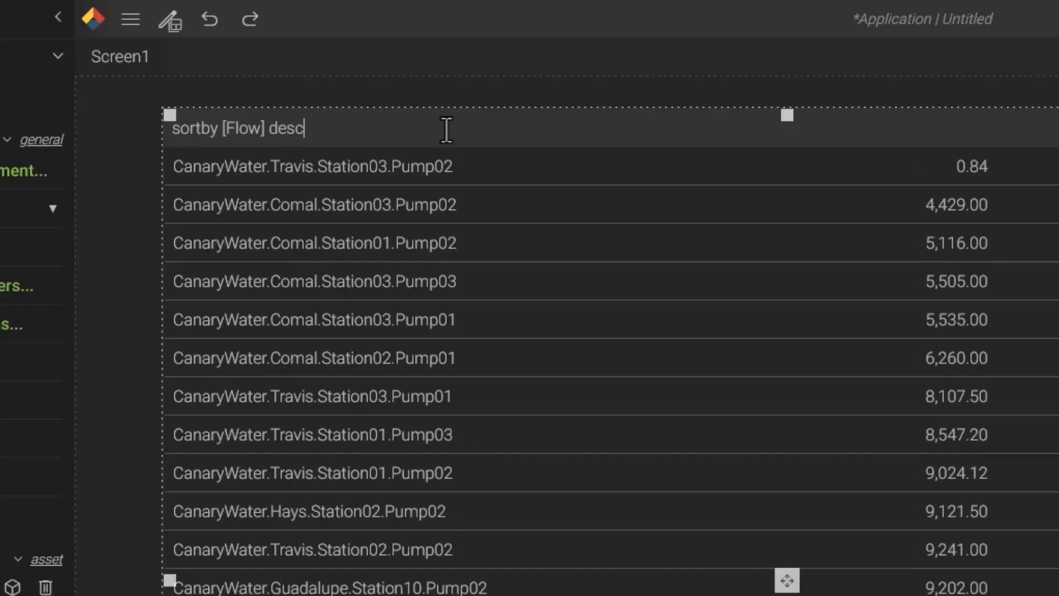
key(Return)
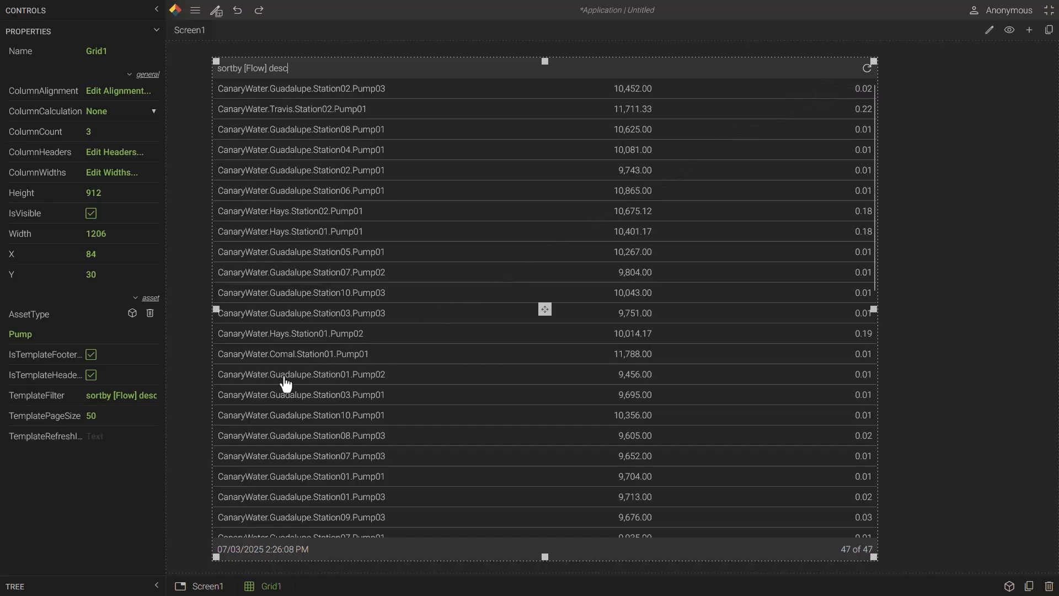
Set the grid's template refresh interval to 1m and select the whole template filter expression
click(136, 437)
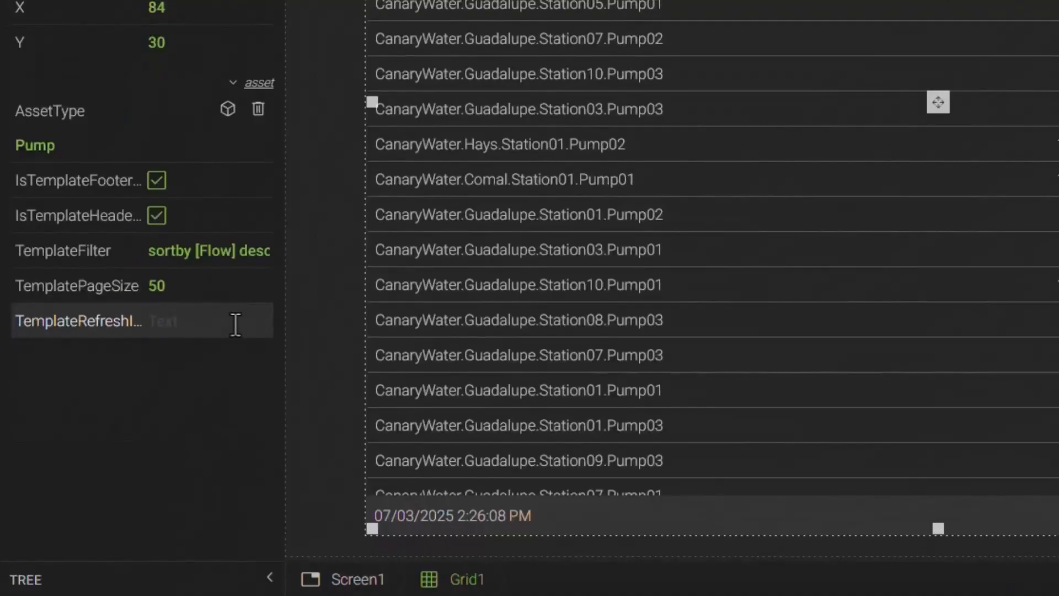
text(1m)
click(230, 253)
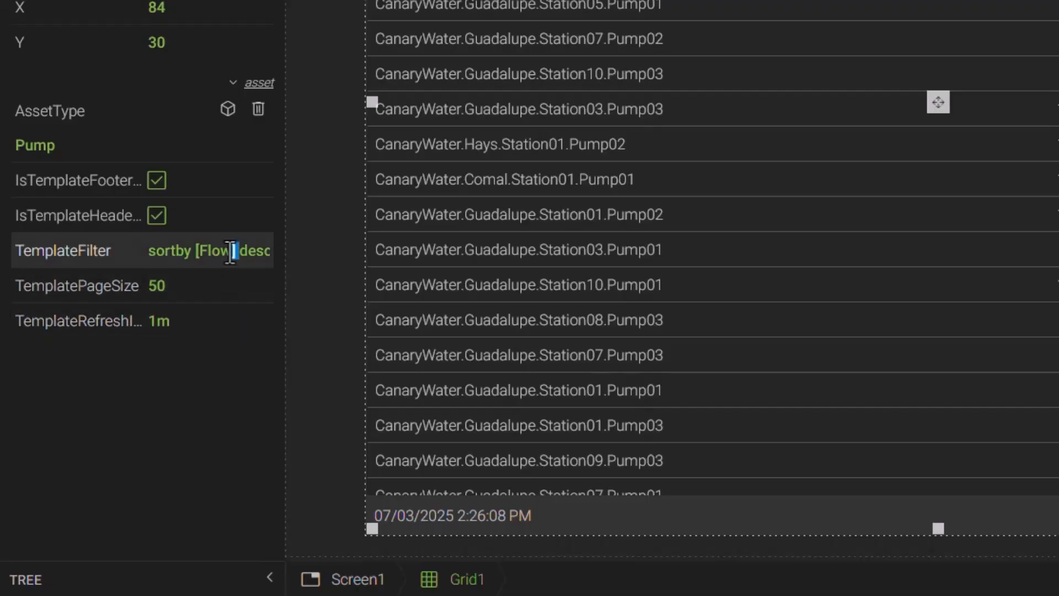
key(ctrl+a)
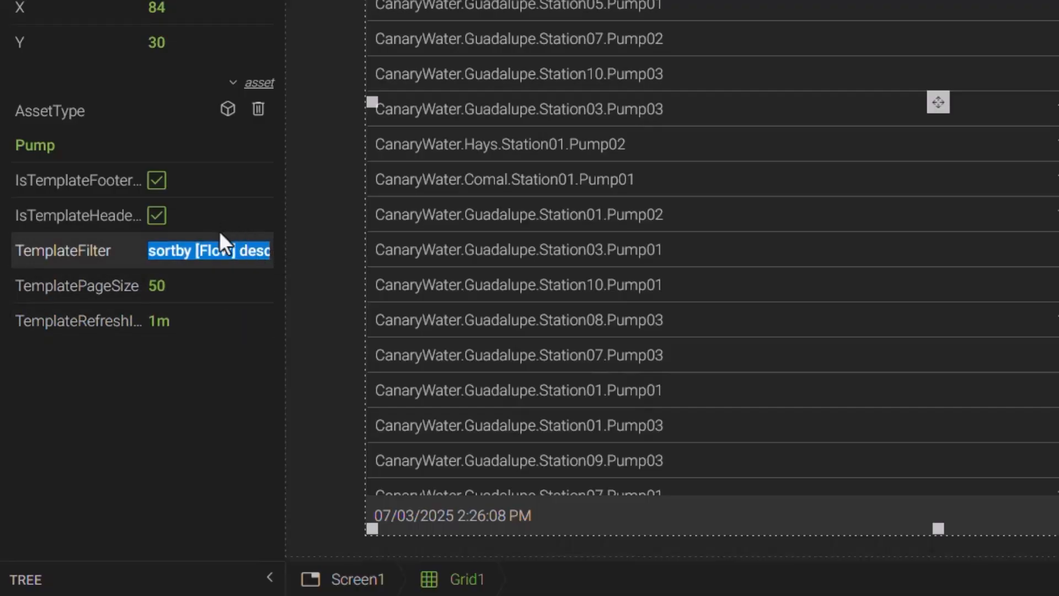
Turn the grid's template header off and back on, and do the same with its template footer
click(156, 215)
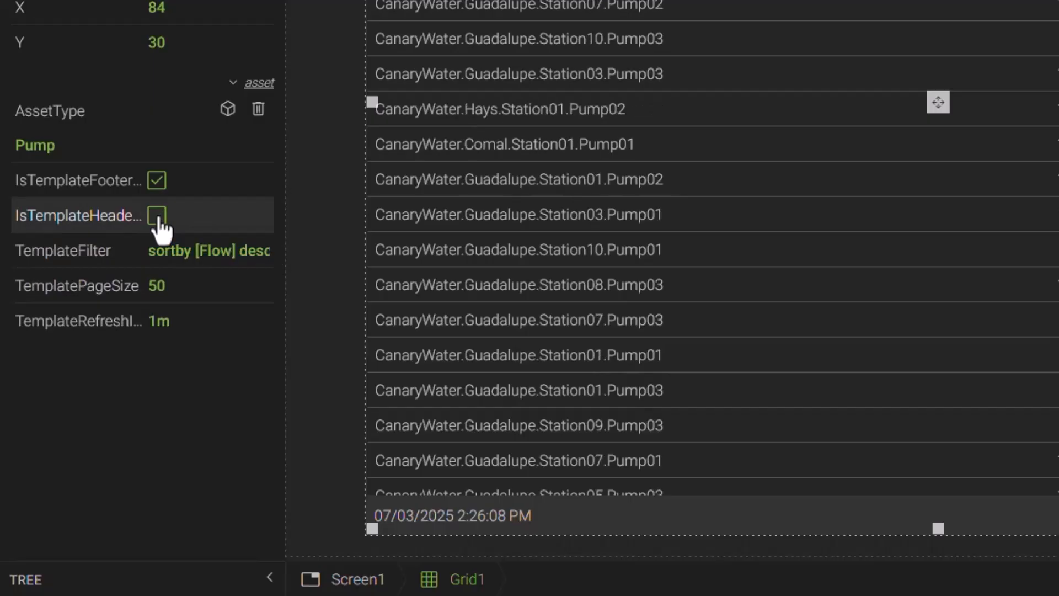
click(157, 217)
click(157, 182)
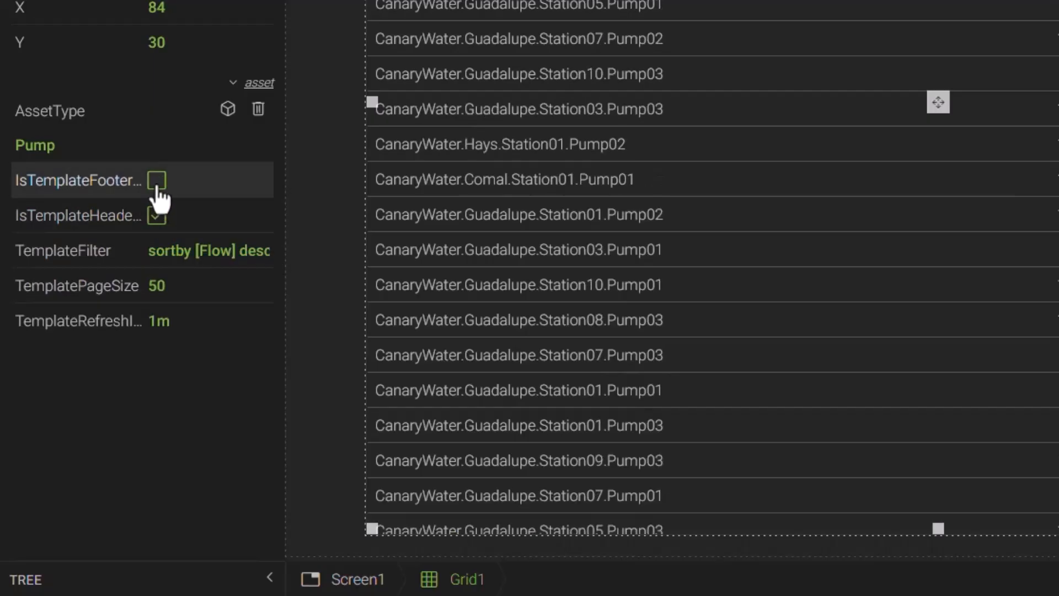
click(157, 182)
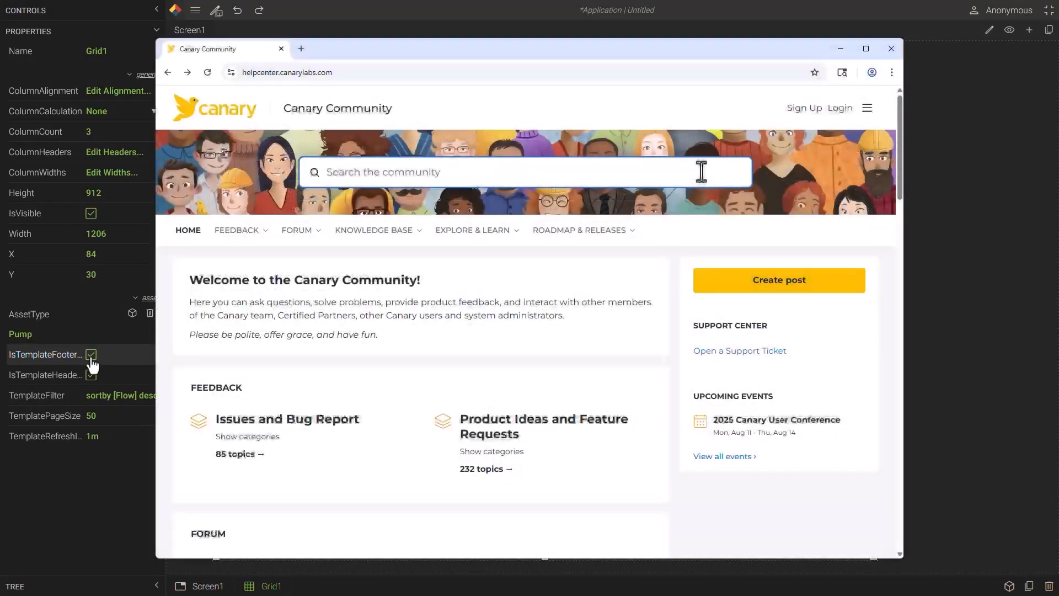
In the Canary Community help center, search for "how to filter grids" and read the version 25 article on filtering asset templates and grids
text(how to filter gr)
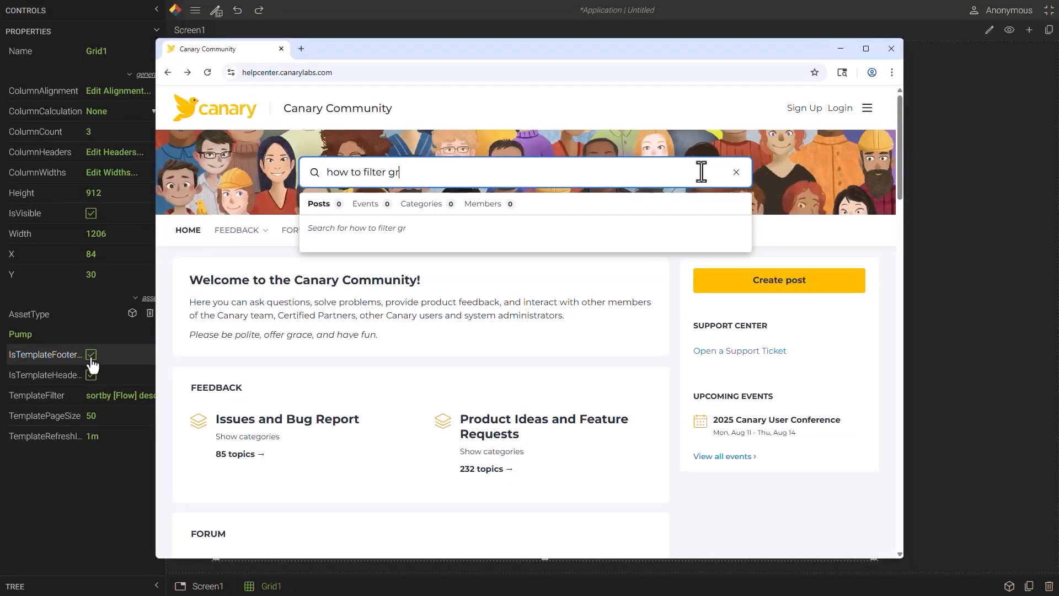
text(ids)
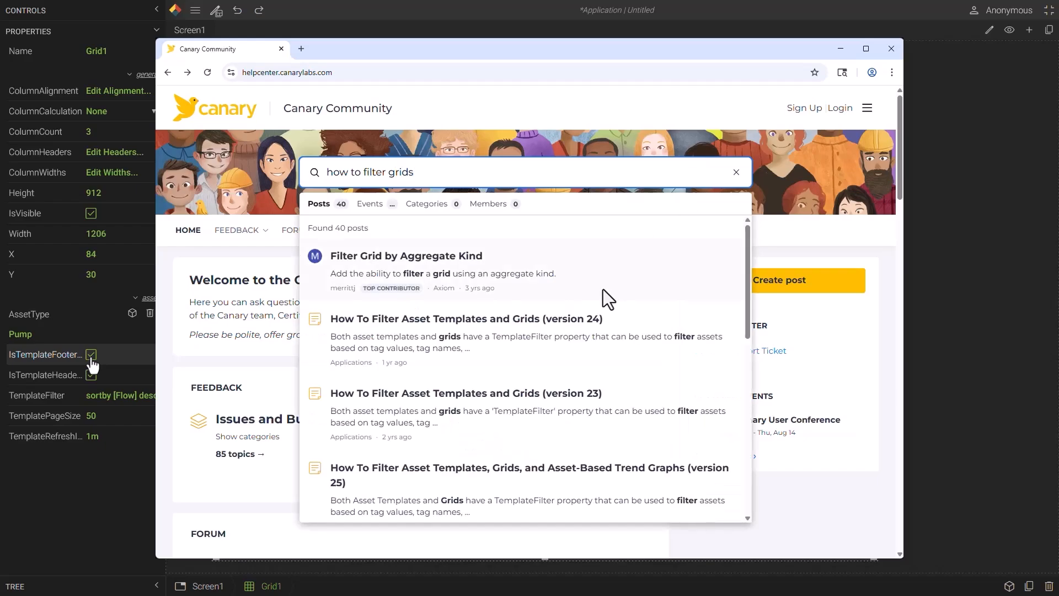
click(486, 467)
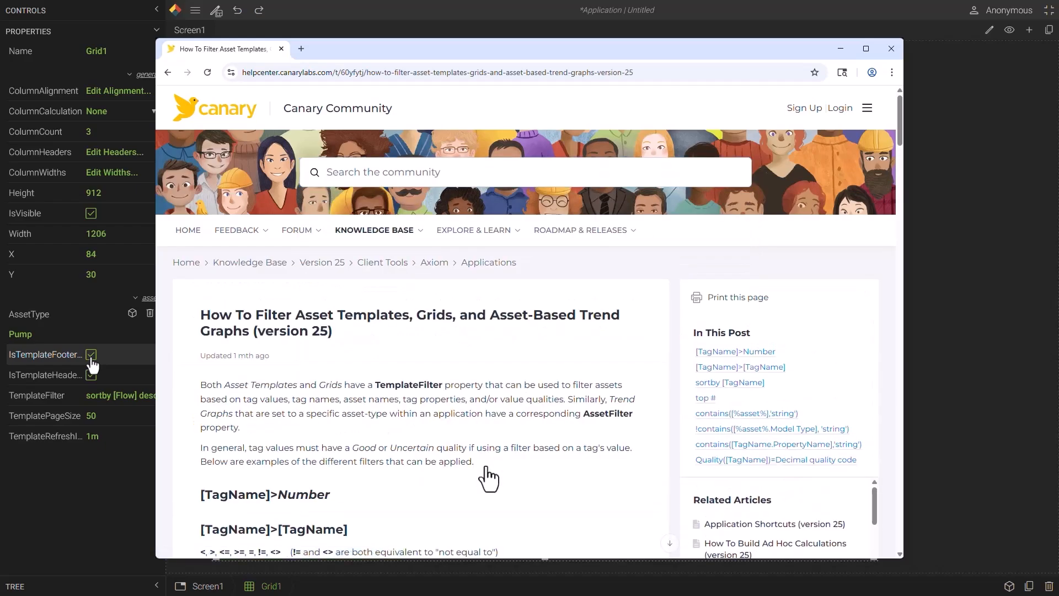
scroll(488, 477, down, 4)
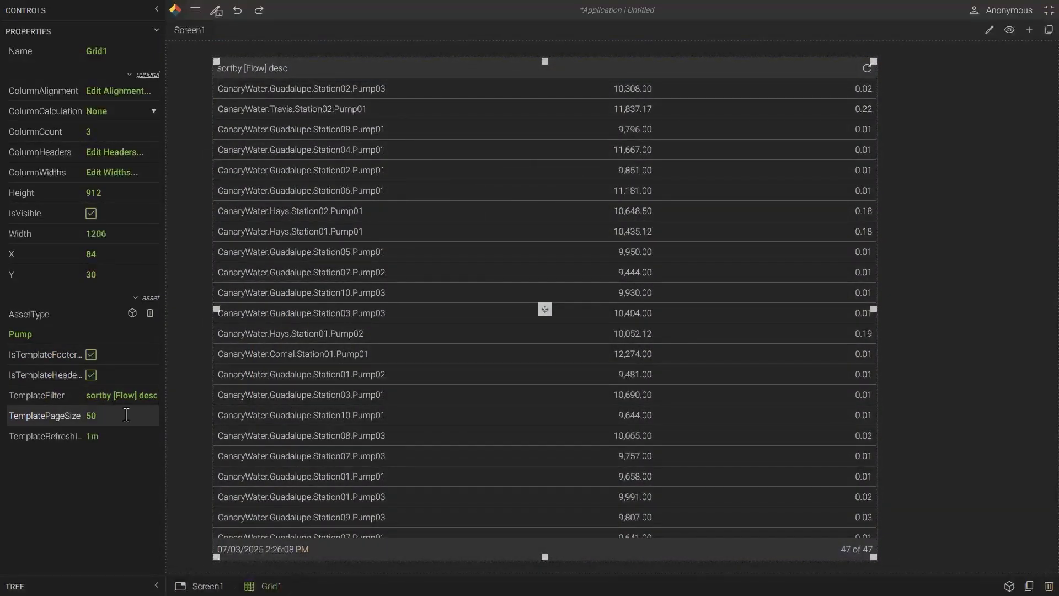
Set the grid's template page size to 25 and page forward and back through its rows
click(140, 416)
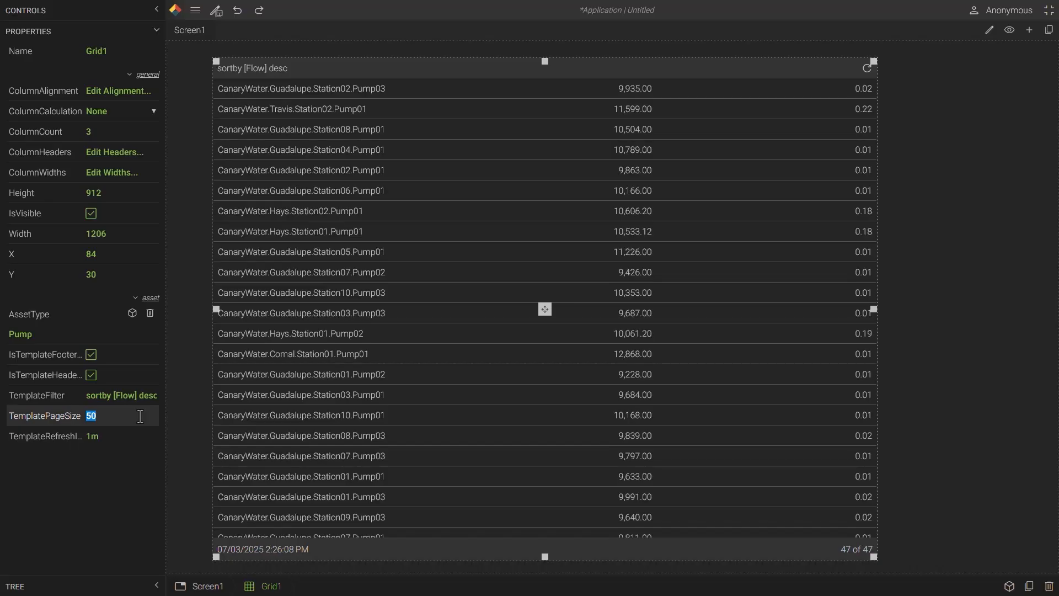
text(25)
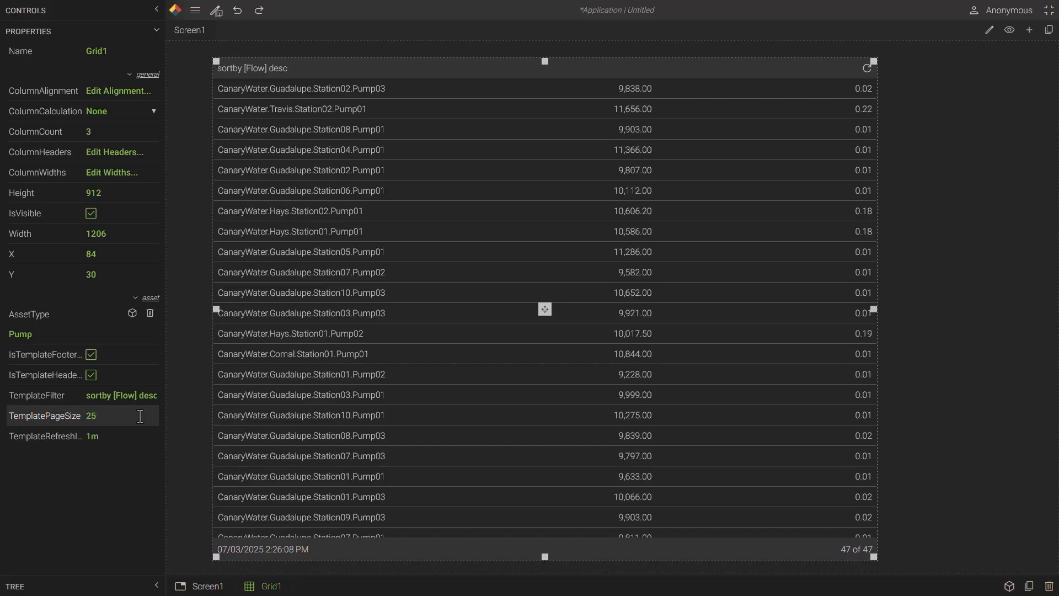
key(Return)
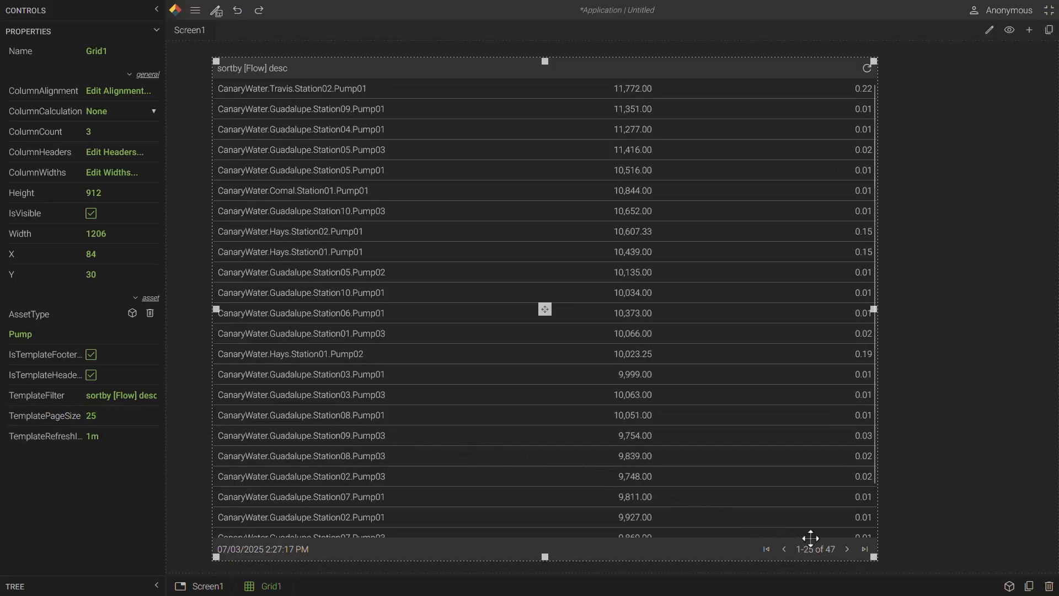
click(847, 552)
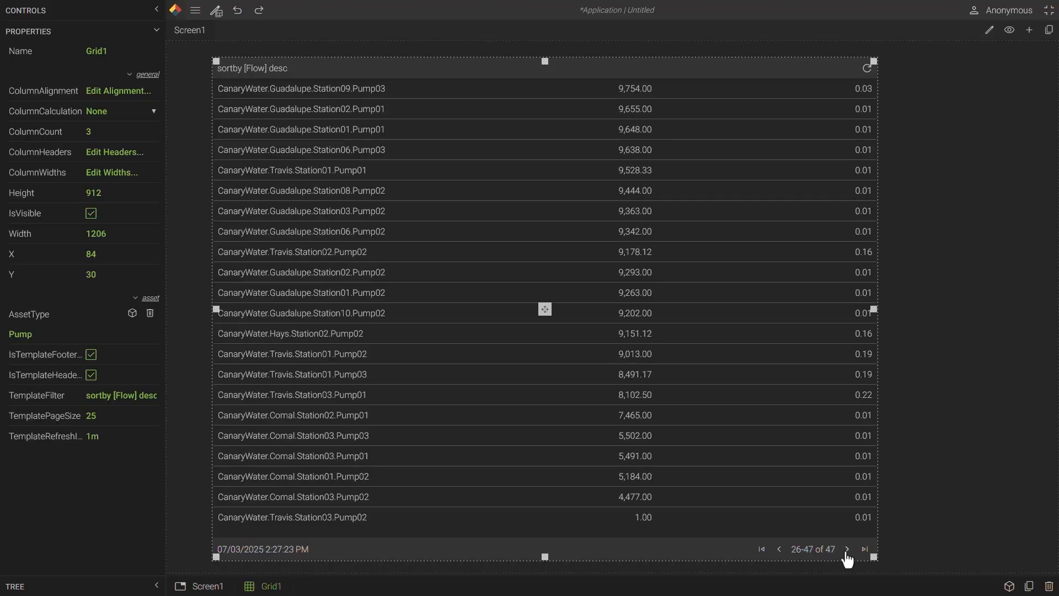
click(779, 551)
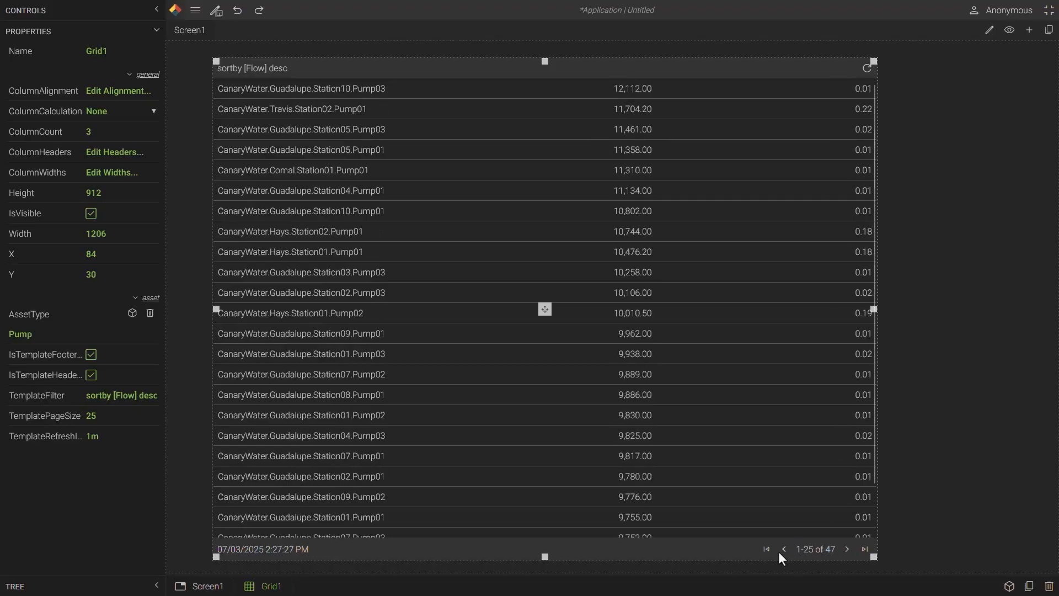